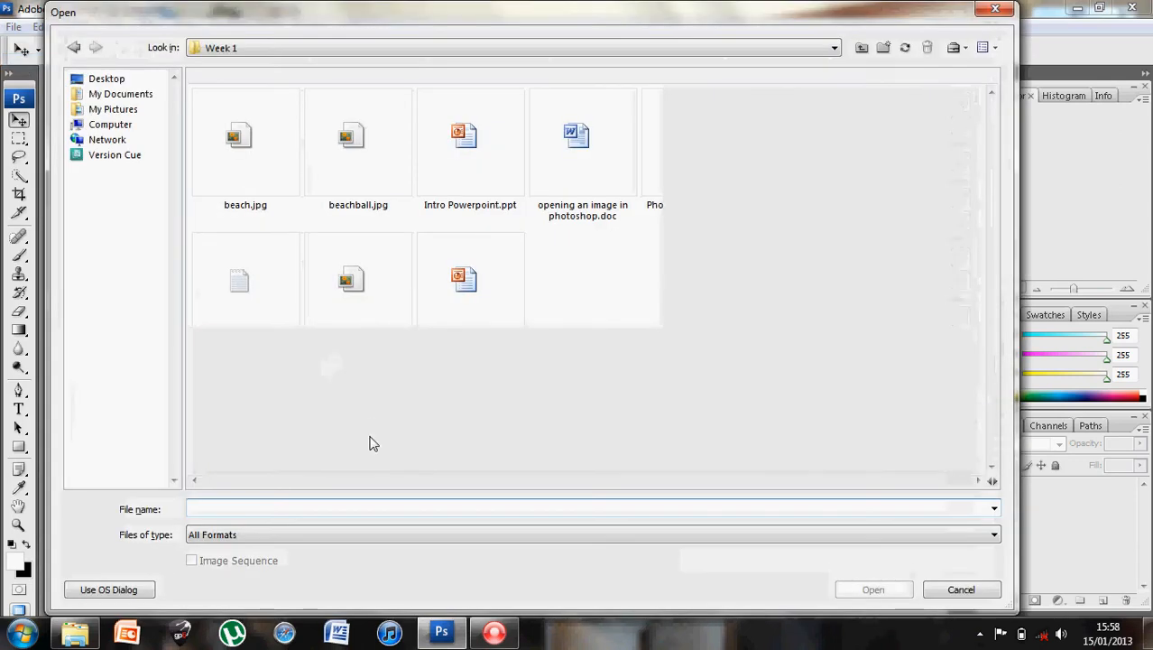
Open beach.jpg and beachball.jpg together from the Week 1 folder.
{"action": "left_click", "coordinate": [356, 169]}
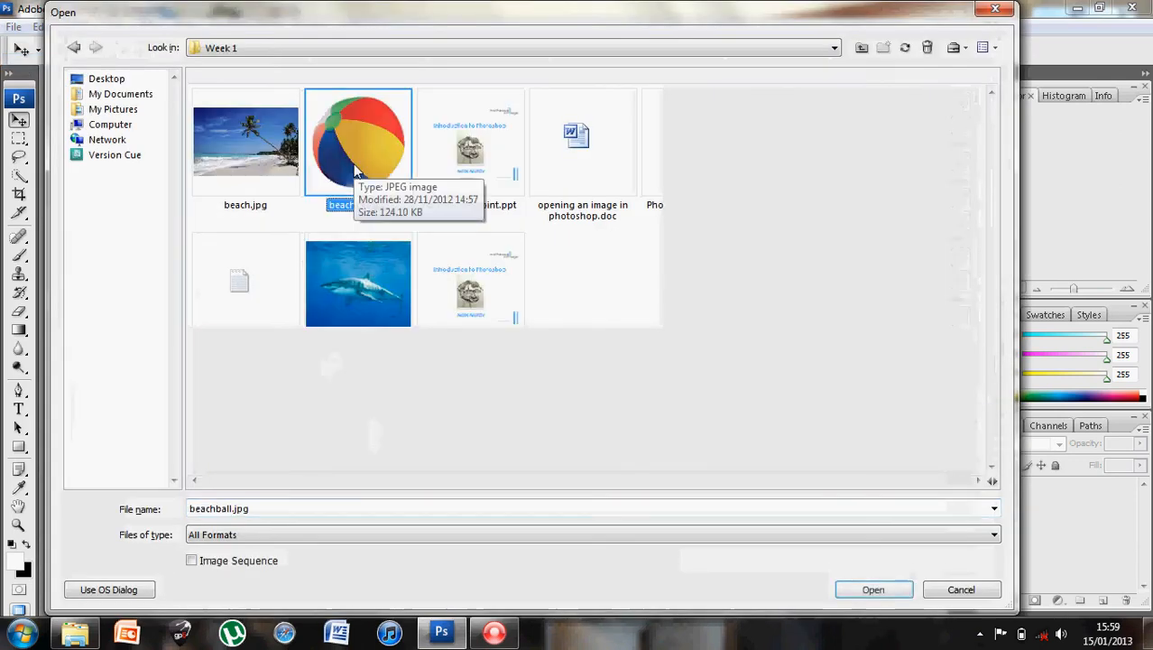
{"action": "left_click", "coordinate": [256, 170]}
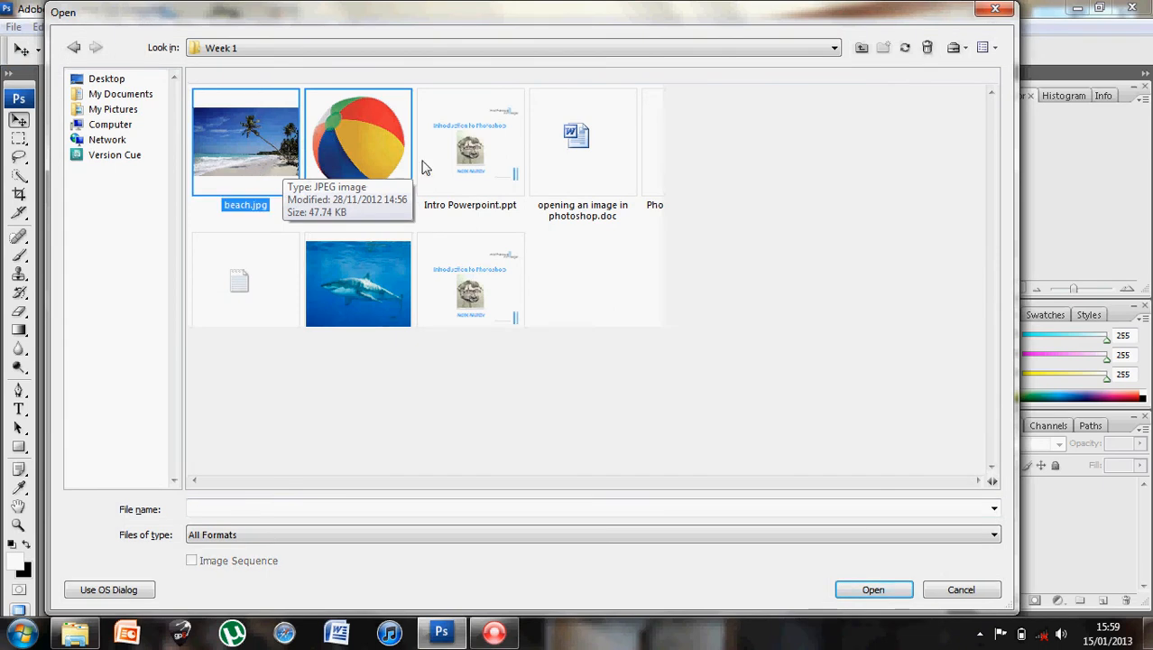
{"action": "left_click", "coordinate": [314, 157], "text": "ctrl"}
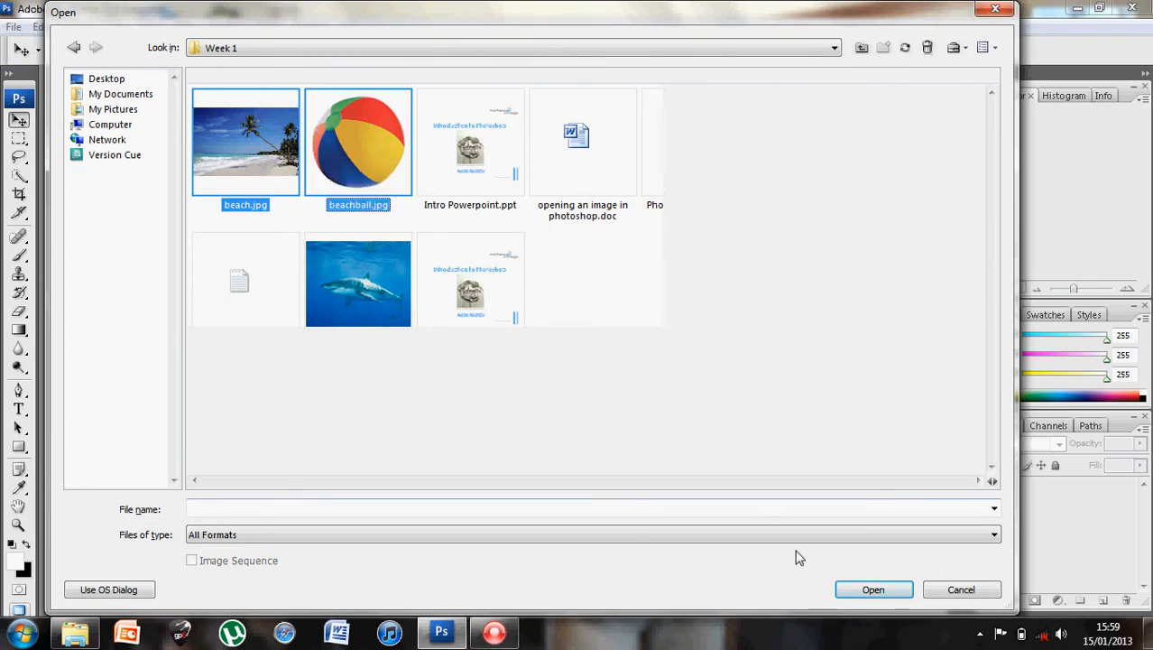
{"action": "left_click", "coordinate": [857, 589]}
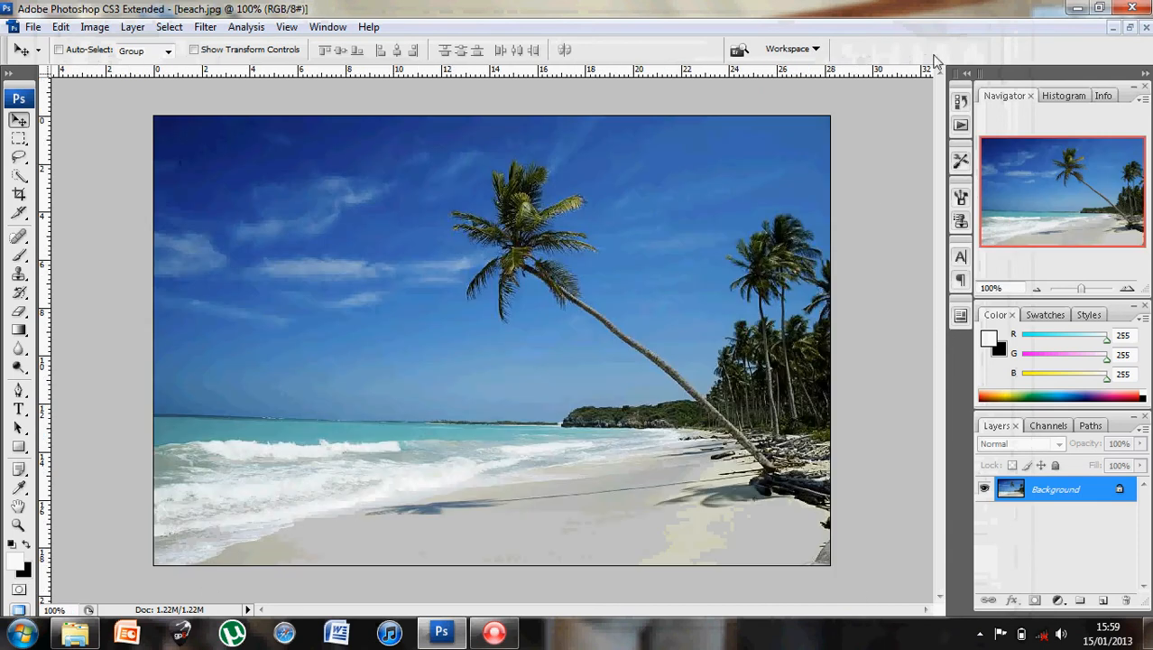
Restore the documents to floating windows and arrange beach.jpg and beachball.jpg so both pictures are visible.
{"action": "left_click", "coordinate": [1131, 29]}
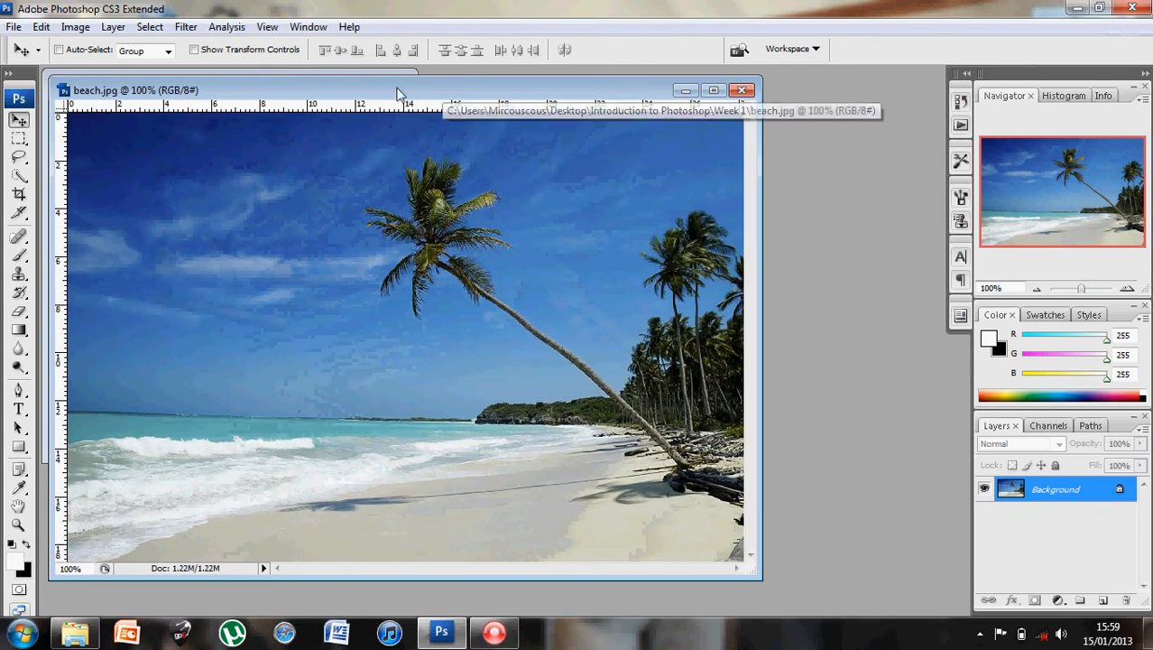
{"action": "left_click_drag", "start_coordinate": [329, 96], "coordinate": [559, 99]}
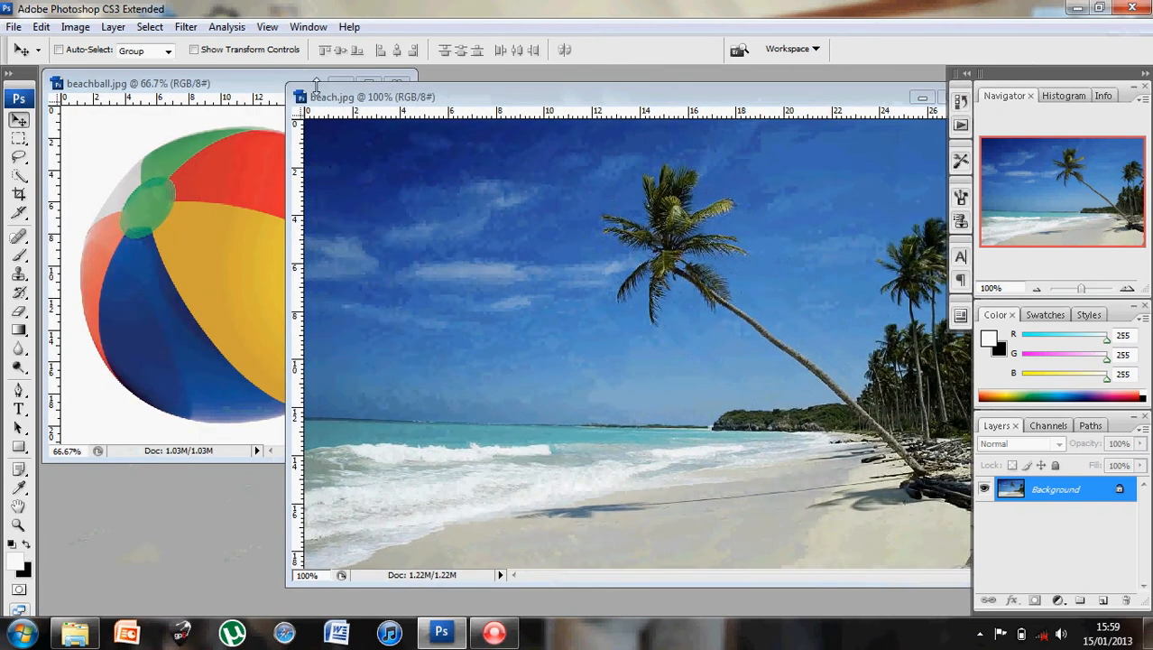
{"action": "left_click_drag", "start_coordinate": [239, 85], "coordinate": [257, 113]}
Try copying the whole beach ball picture with its white background onto beach.jpg, and delete the resulting layer.
{"action": "left_click_drag", "start_coordinate": [279, 300], "coordinate": [543, 322]}
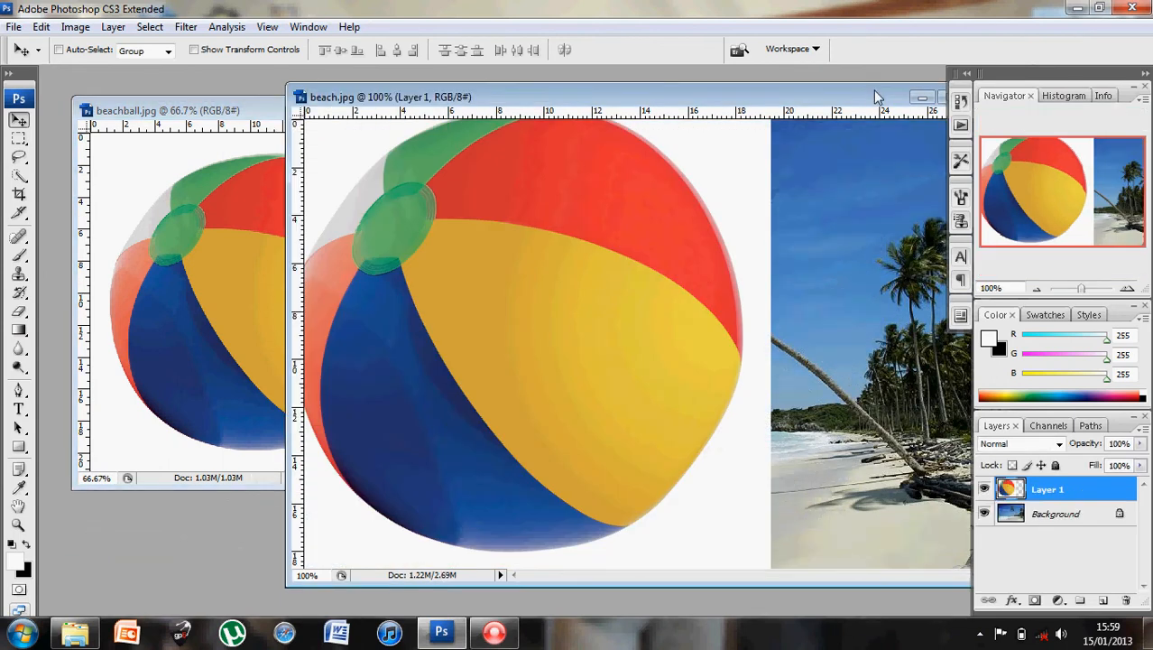
{"action": "left_click_drag", "start_coordinate": [875, 96], "coordinate": [736, 87]}
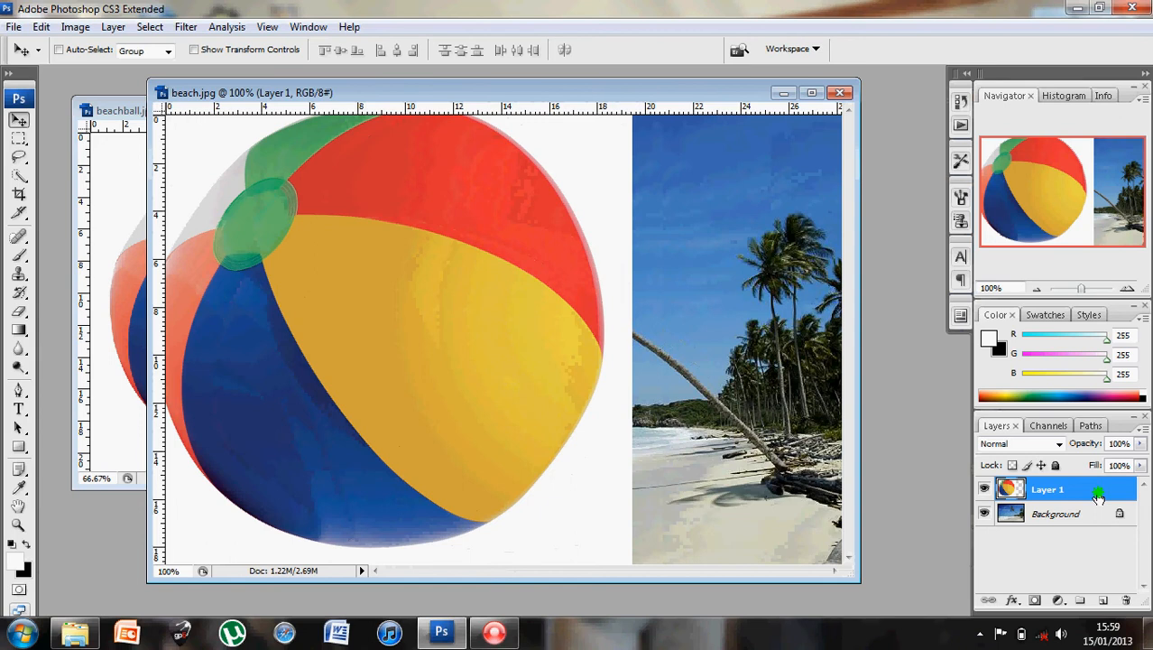
{"action": "left_click_drag", "start_coordinate": [1098, 497], "coordinate": [1126, 600]}
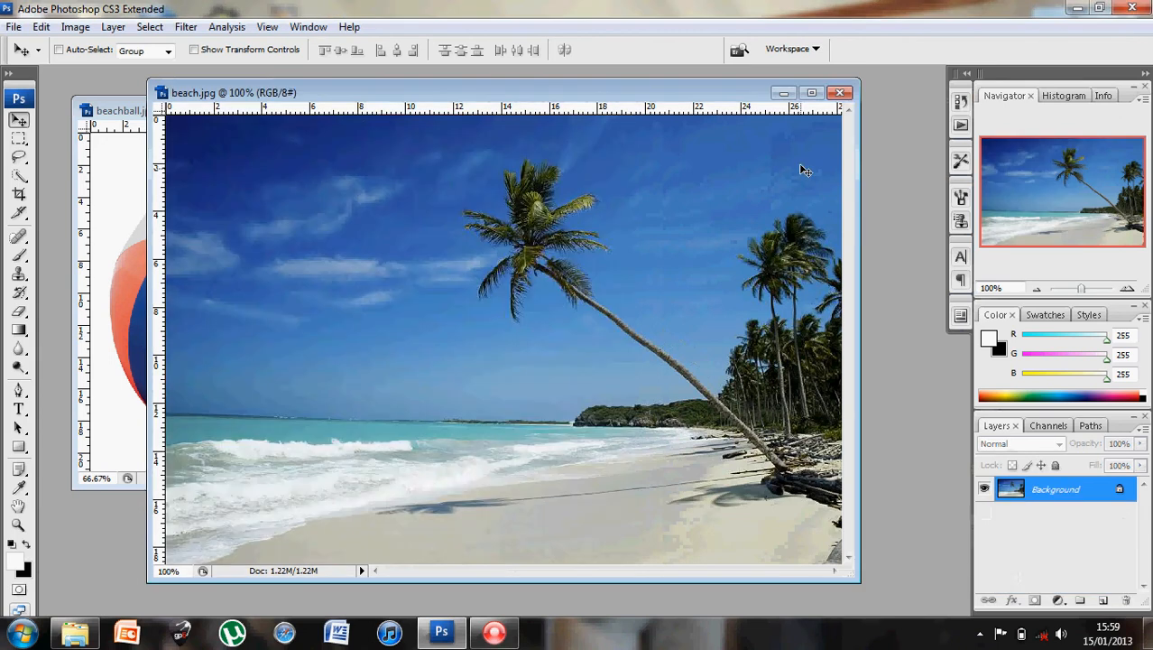
Move the beach.jpg window aside and maximize the beachball.jpg document.
{"action": "left_click_drag", "start_coordinate": [266, 92], "coordinate": [381, 102]}
{"action": "left_click_drag", "start_coordinate": [117, 109], "coordinate": [206, 111]}
{"action": "left_click", "coordinate": [487, 114]}
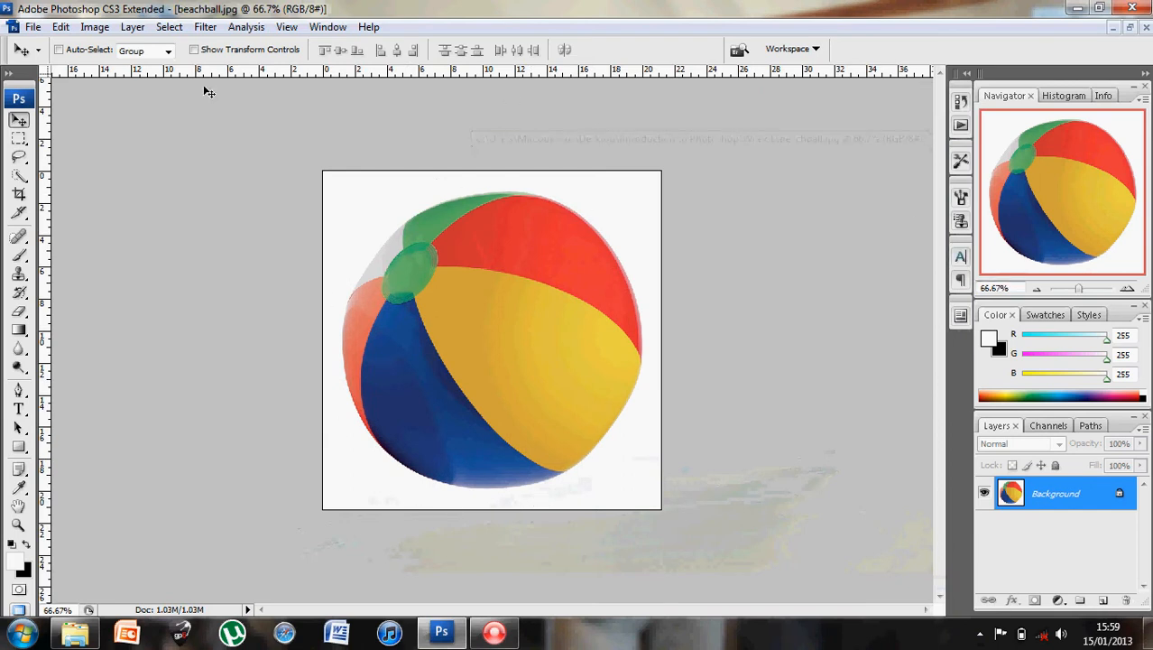
{"action": "left_click", "coordinate": [25, 142]}
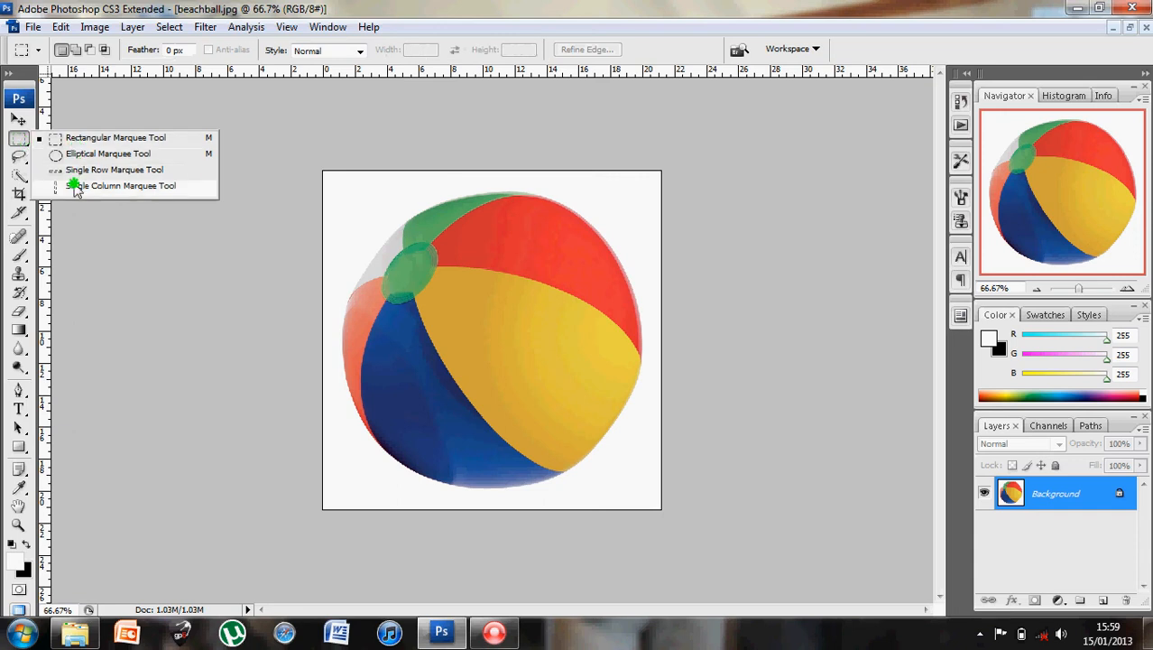
{"action": "left_click", "coordinate": [23, 141]}
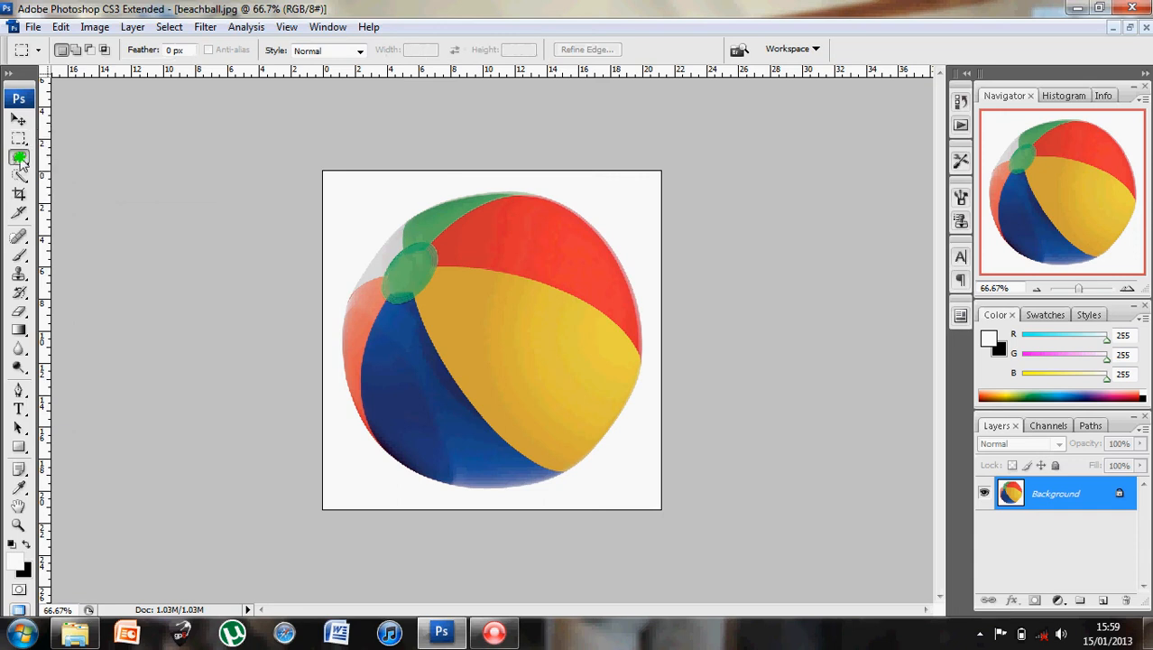
{"action": "left_click", "coordinate": [20, 161]}
{"action": "left_click", "coordinate": [19, 156]}
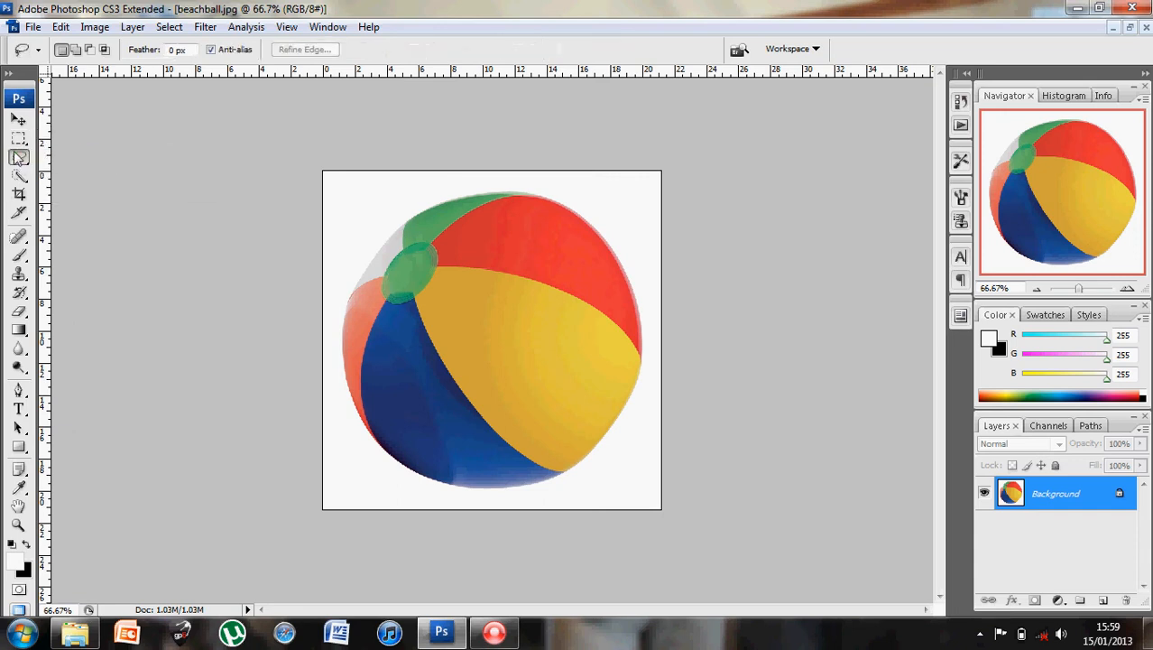
{"action": "left_click", "coordinate": [20, 138]}
{"action": "left_click", "coordinate": [19, 177]}
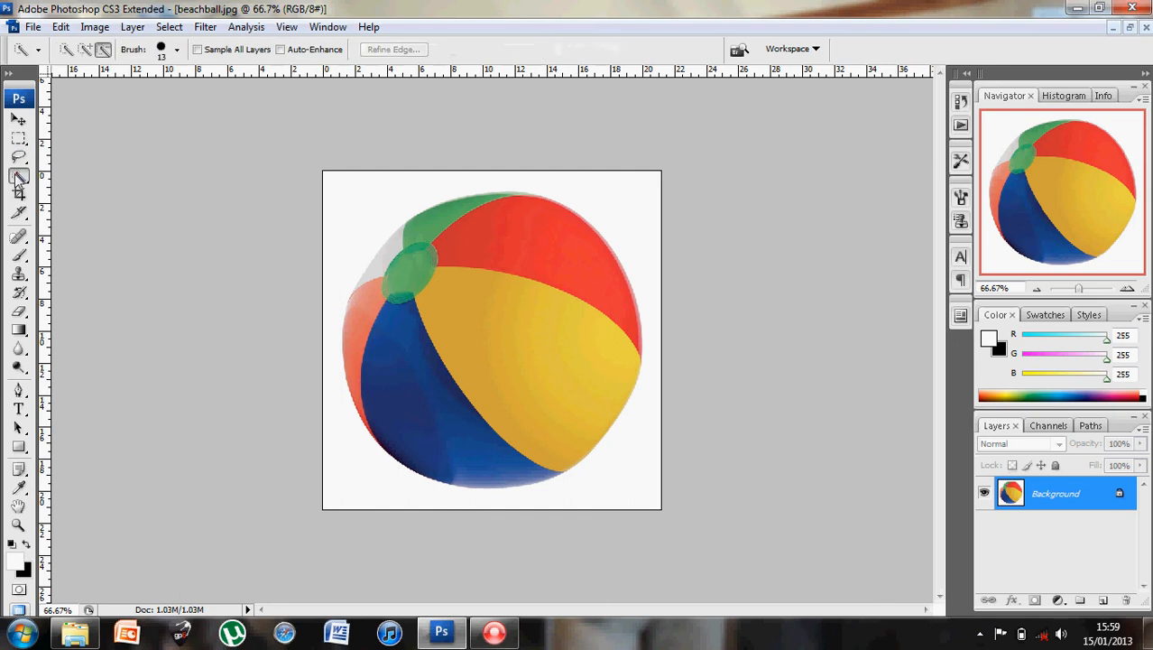
Draw a circular selection about 17 cm across over the beach ball with the Elliptical Marquee tool.
{"action": "key", "text": "m"}
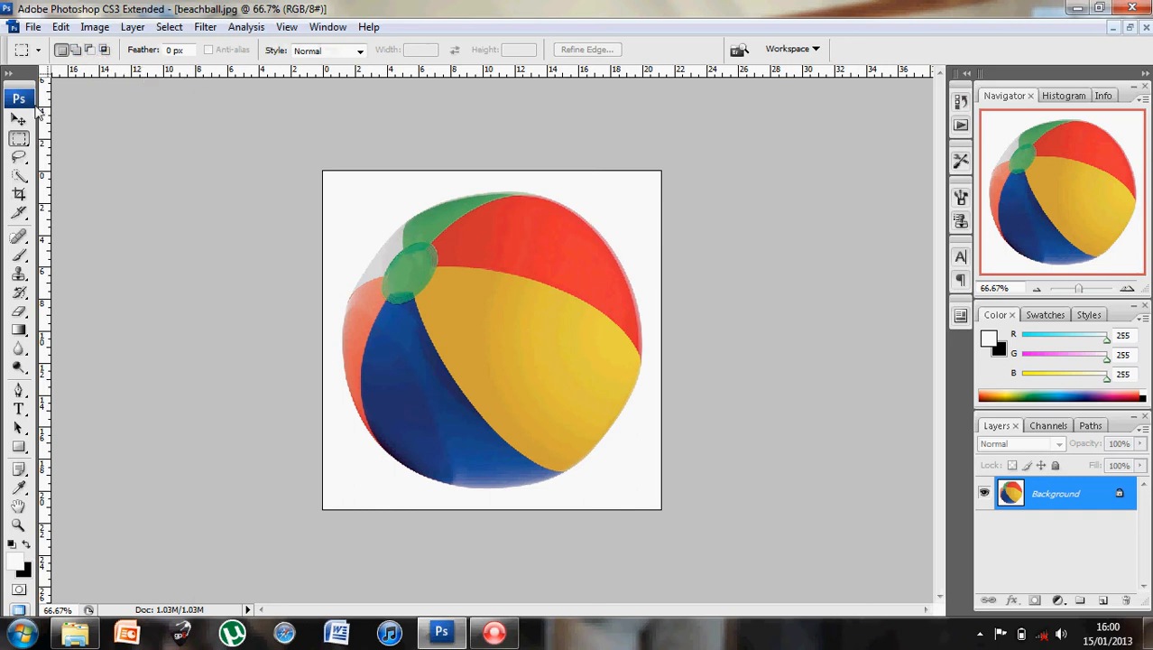
{"action": "left_click", "coordinate": [18, 140]}
{"action": "left_click_drag", "start_coordinate": [18, 142], "coordinate": [64, 154]}
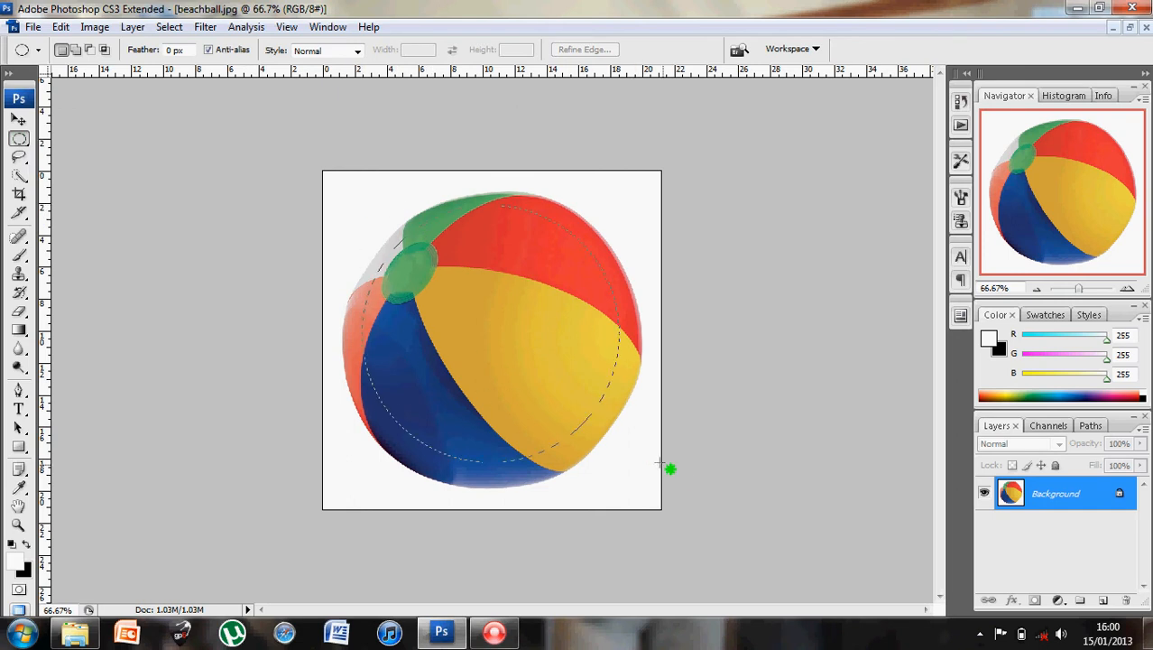
{"action": "left_click_drag", "start_coordinate": [686, 479], "coordinate": [554, 422]}
{"action": "left_click_drag", "start_coordinate": [635, 480], "coordinate": [635, 480]}
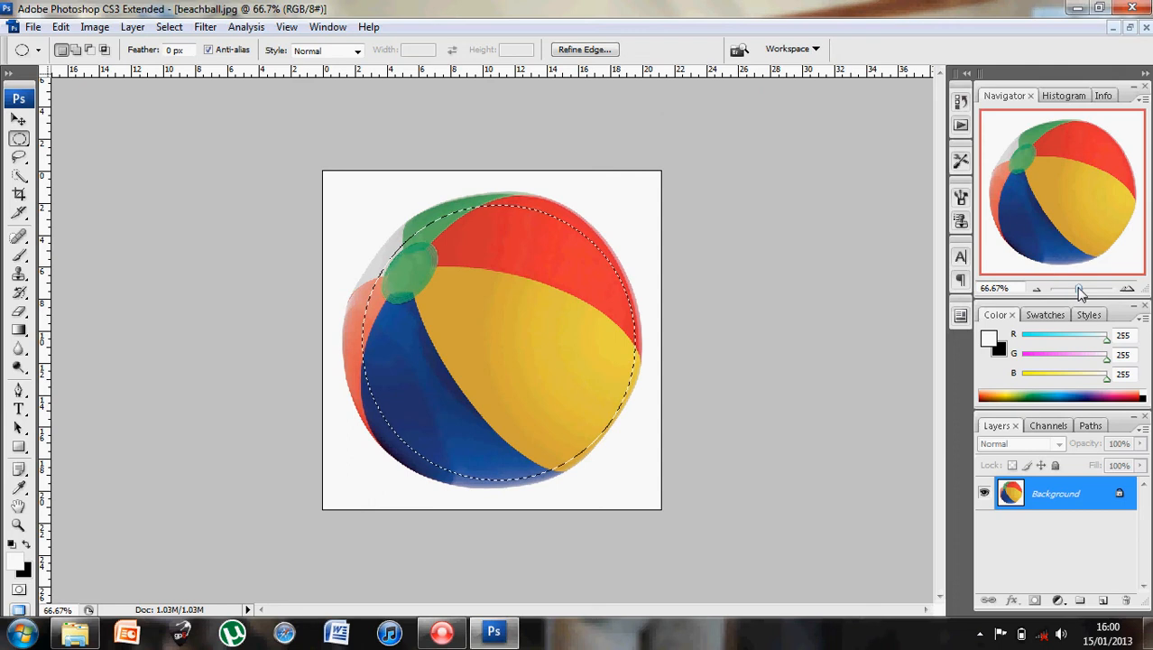
Add several small elliptical selections along the ball's upper edge to extend the circular selection over the green and red segments.
{"action": "left_click_drag", "start_coordinate": [1079, 288], "coordinate": [1082, 291]}
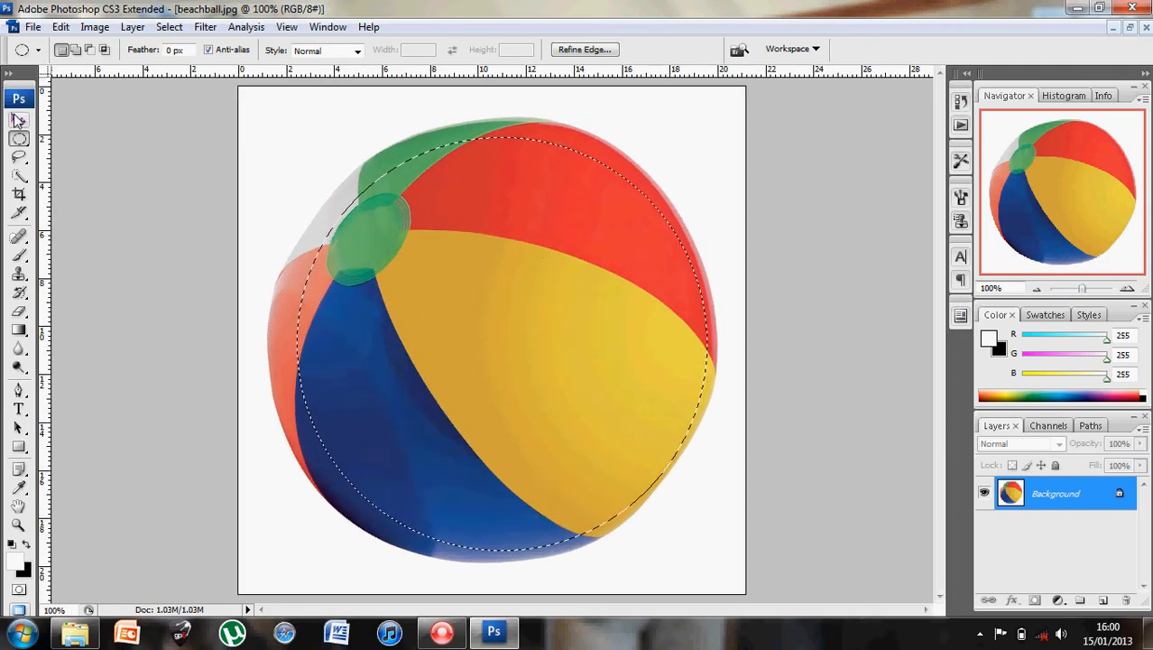
{"action": "left_click", "coordinate": [75, 51]}
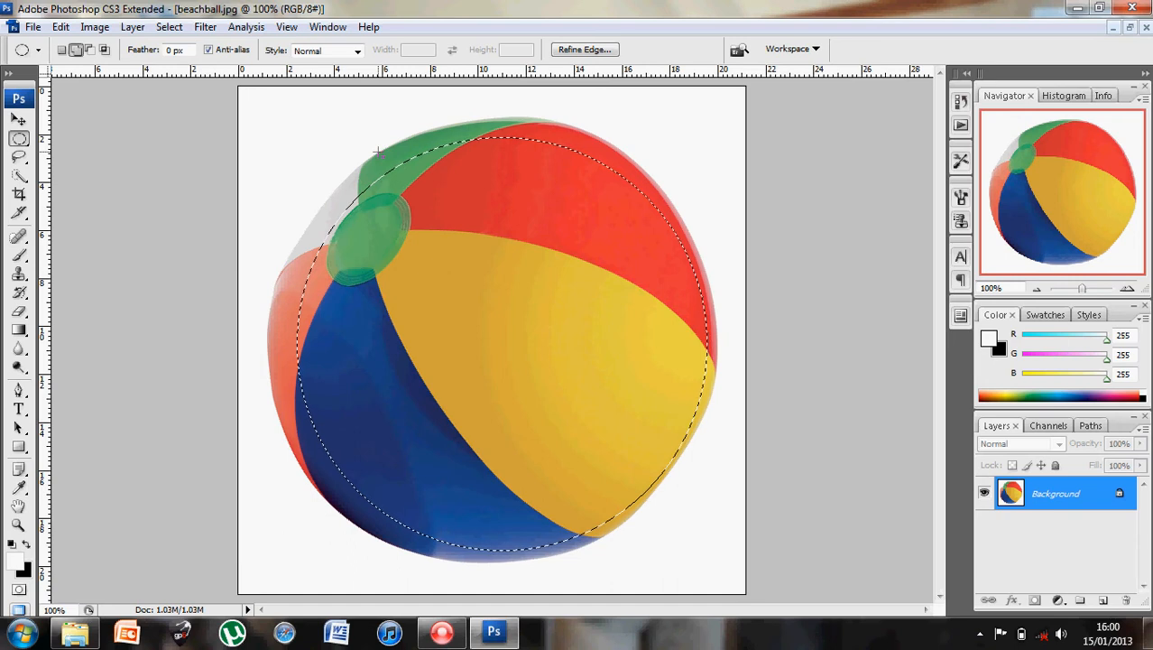
{"action": "left_click_drag", "start_coordinate": [378, 151], "coordinate": [377, 152]}
{"action": "mouse_move", "coordinate": [460, 226]}
{"action": "left_mouse_down"}
{"action": "mouse_move", "coordinate": [431, 132]}
{"action": "mouse_move", "coordinate": [470, 144]}
{"action": "mouse_move", "coordinate": [477, 124]}
{"action": "left_mouse_up"}
{"action": "left_click_drag", "start_coordinate": [537, 178], "coordinate": [530, 121]}
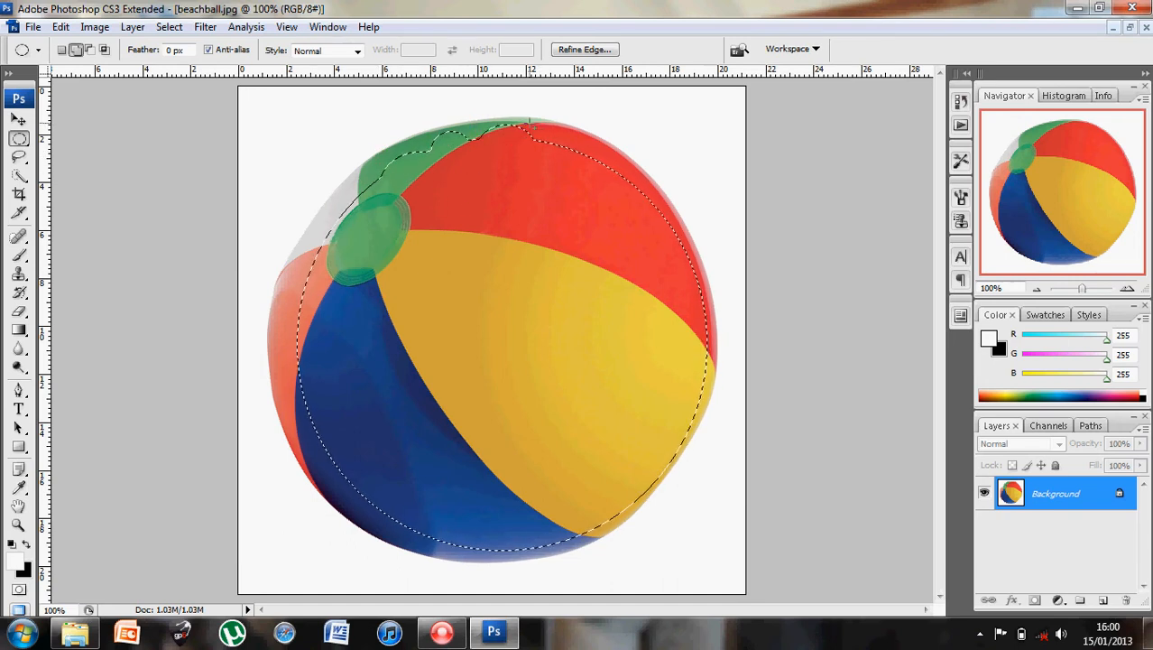
{"action": "left_click_drag", "start_coordinate": [580, 168], "coordinate": [562, 135]}
{"action": "left_click_drag", "start_coordinate": [603, 180], "coordinate": [603, 178]}
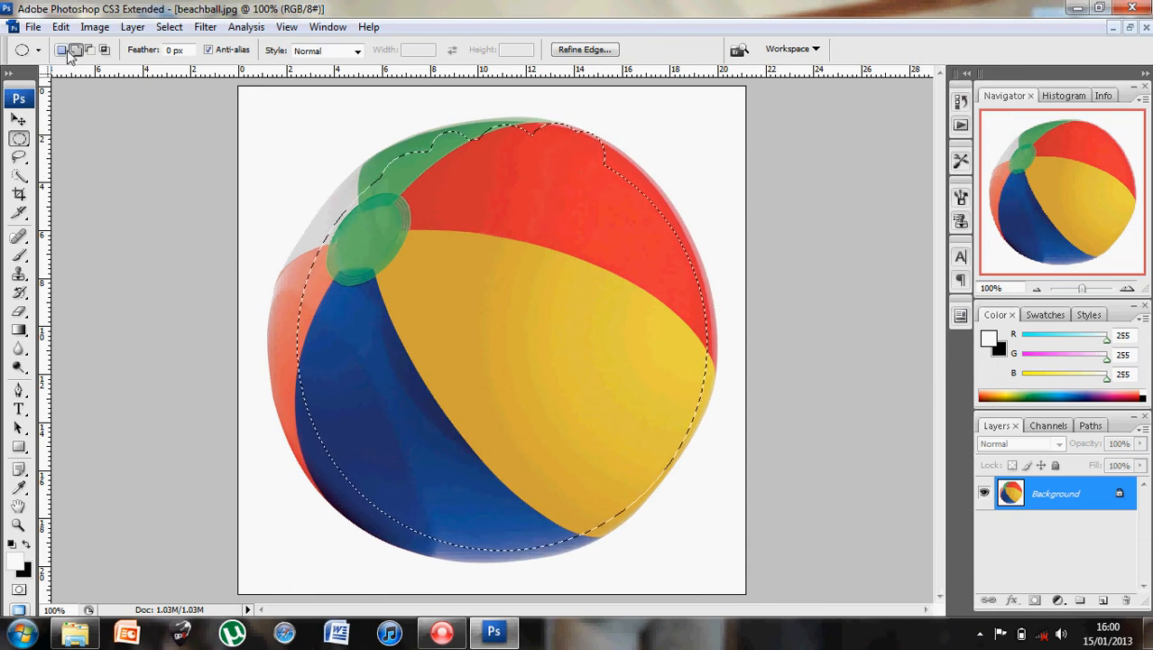
Add freehand Lasso areas to the selection along the outer edge of the ball's green segment.
{"action": "left_click", "coordinate": [21, 159]}
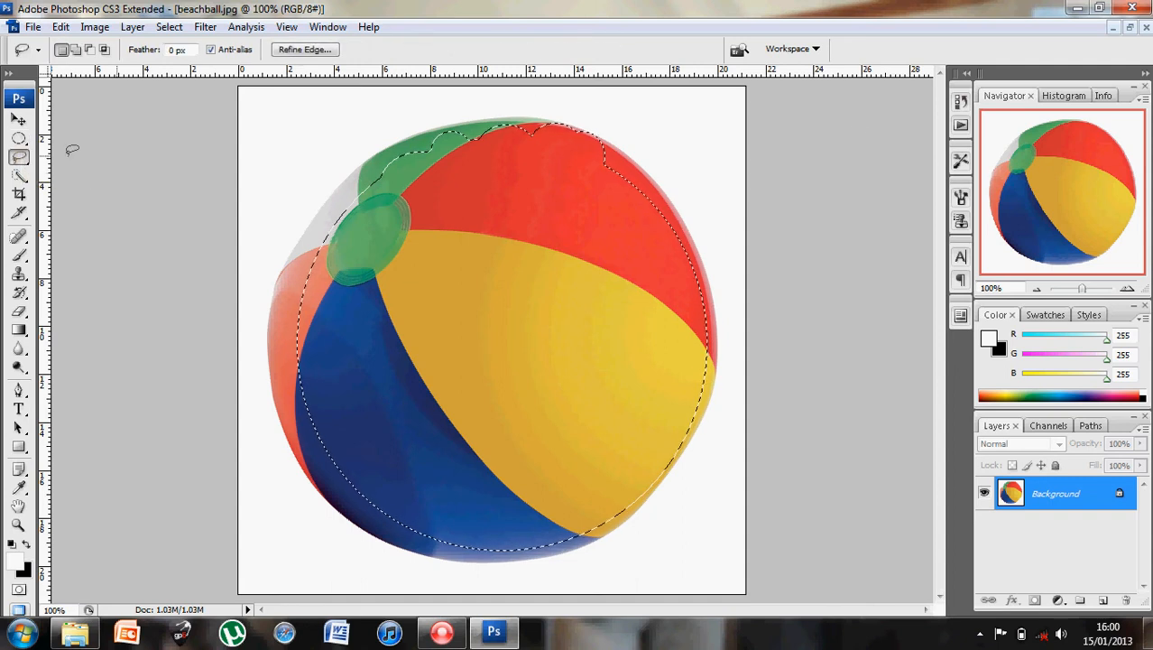
{"action": "left_click_drag", "start_coordinate": [1082, 289], "coordinate": [1087, 289]}
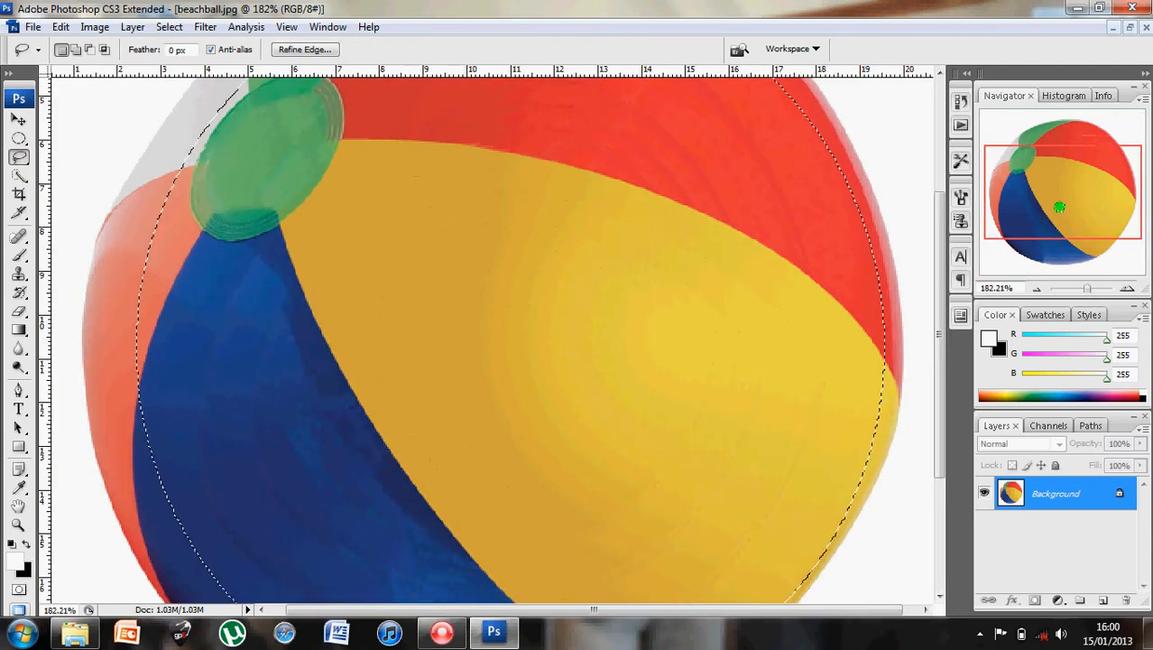
{"action": "left_click_drag", "start_coordinate": [1060, 206], "coordinate": [1067, 168]}
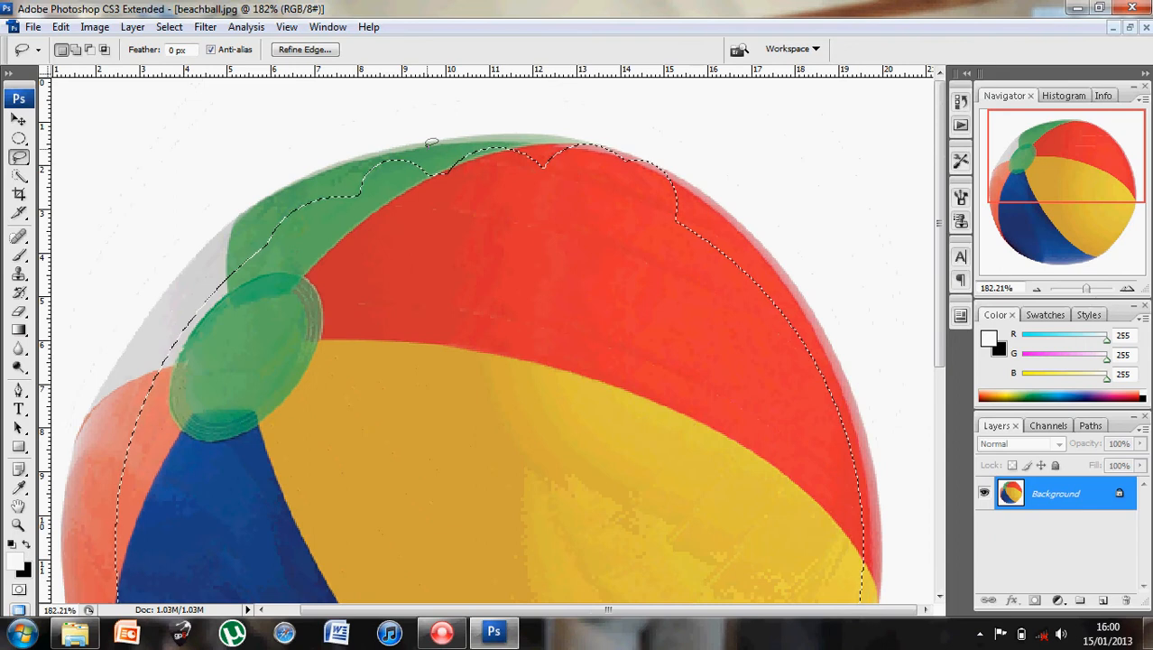
{"action": "left_click", "coordinate": [76, 50]}
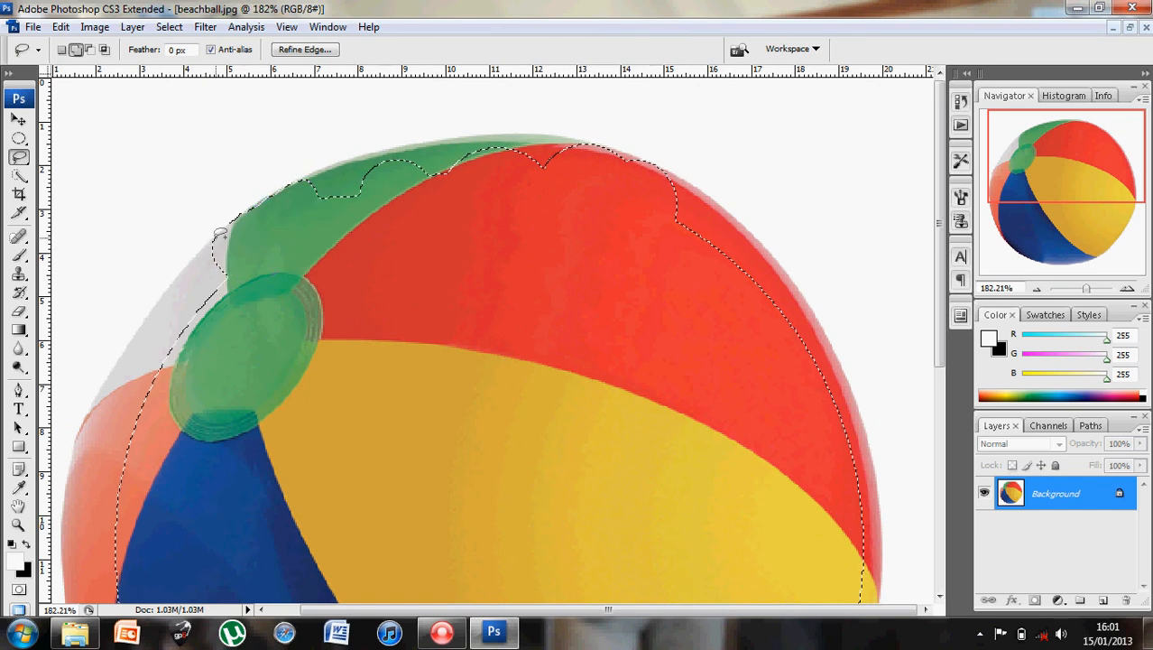
{"action": "mouse_move", "coordinate": [219, 233]}
{"action": "left_mouse_down"}
{"action": "mouse_move", "coordinate": [244, 202]}
{"action": "mouse_move", "coordinate": [293, 181]}
{"action": "left_mouse_up"}
{"action": "mouse_move", "coordinate": [406, 203]}
{"action": "left_mouse_down"}
{"action": "mouse_move", "coordinate": [433, 181]}
{"action": "mouse_move", "coordinate": [390, 150]}
{"action": "left_mouse_up"}
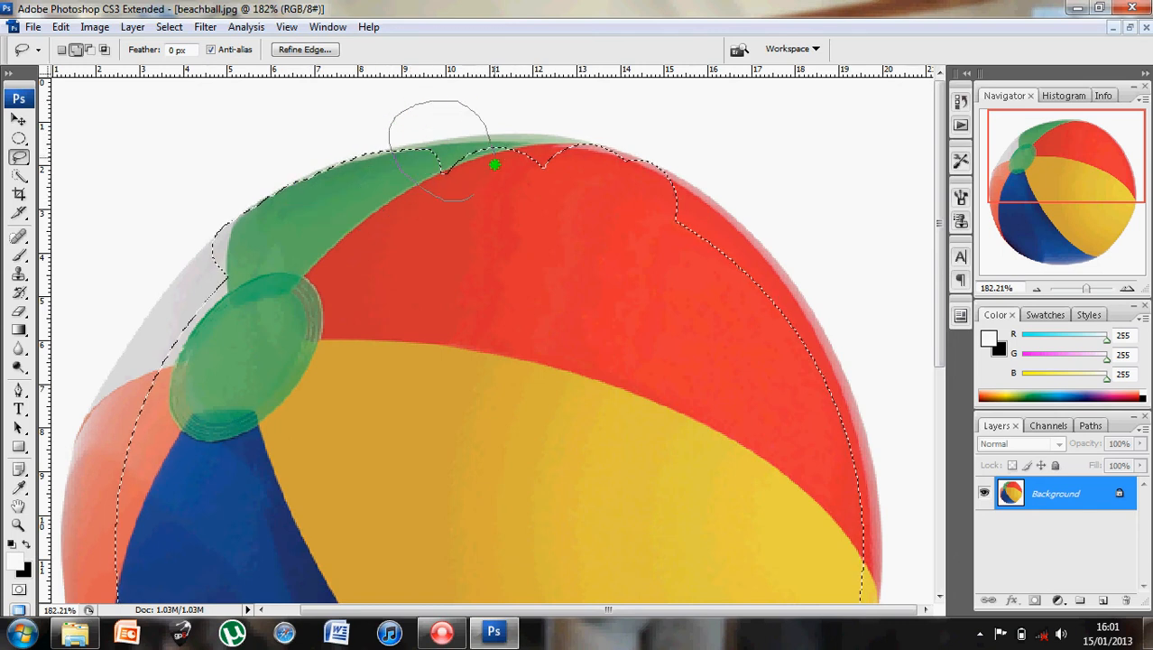
{"action": "left_click_drag", "start_coordinate": [478, 197], "coordinate": [480, 193]}
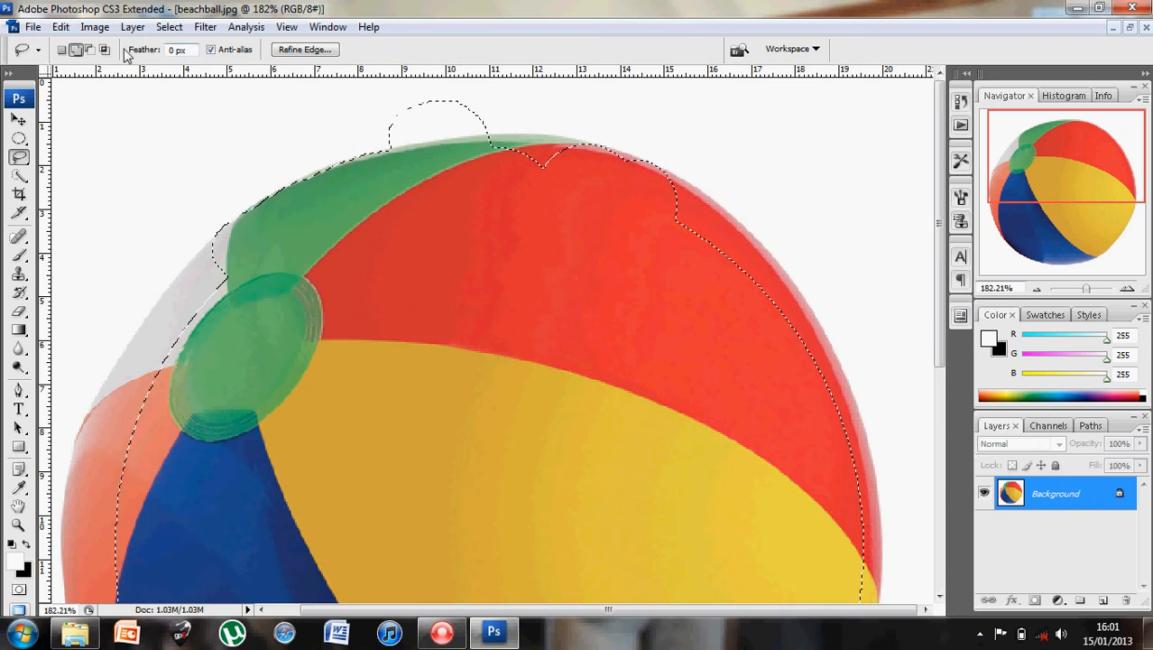
Subtract the selected area bulging beyond the ball's upper edge using the Lasso tool.
{"action": "left_click", "coordinate": [91, 50]}
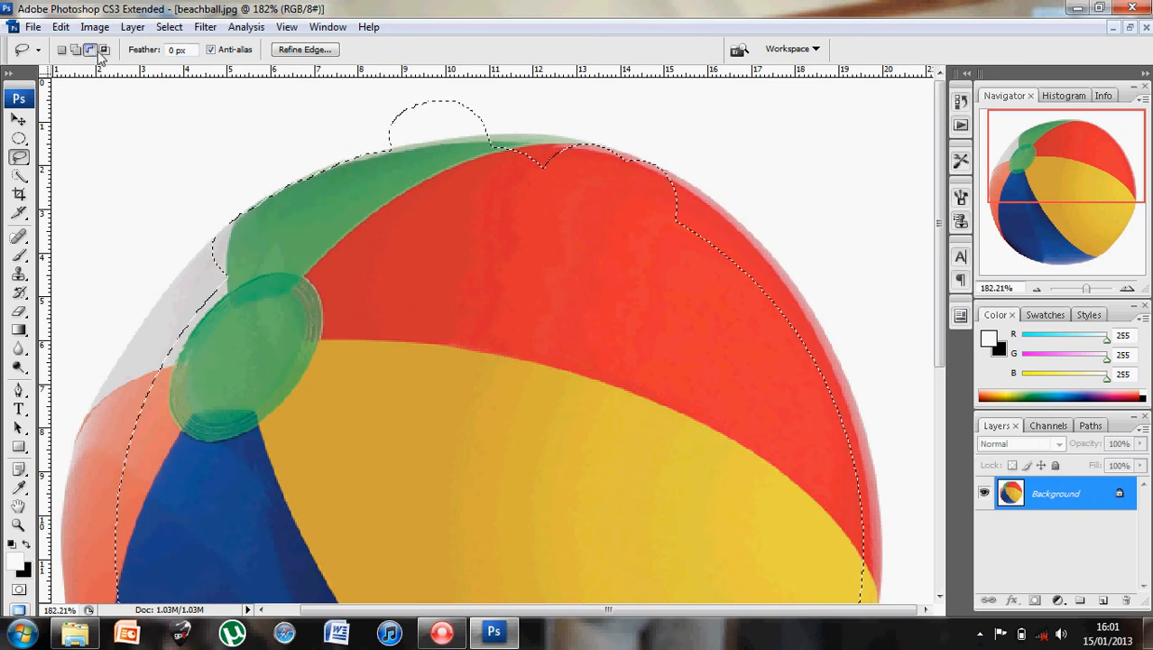
{"action": "left_click_drag", "start_coordinate": [476, 94], "coordinate": [442, 92]}
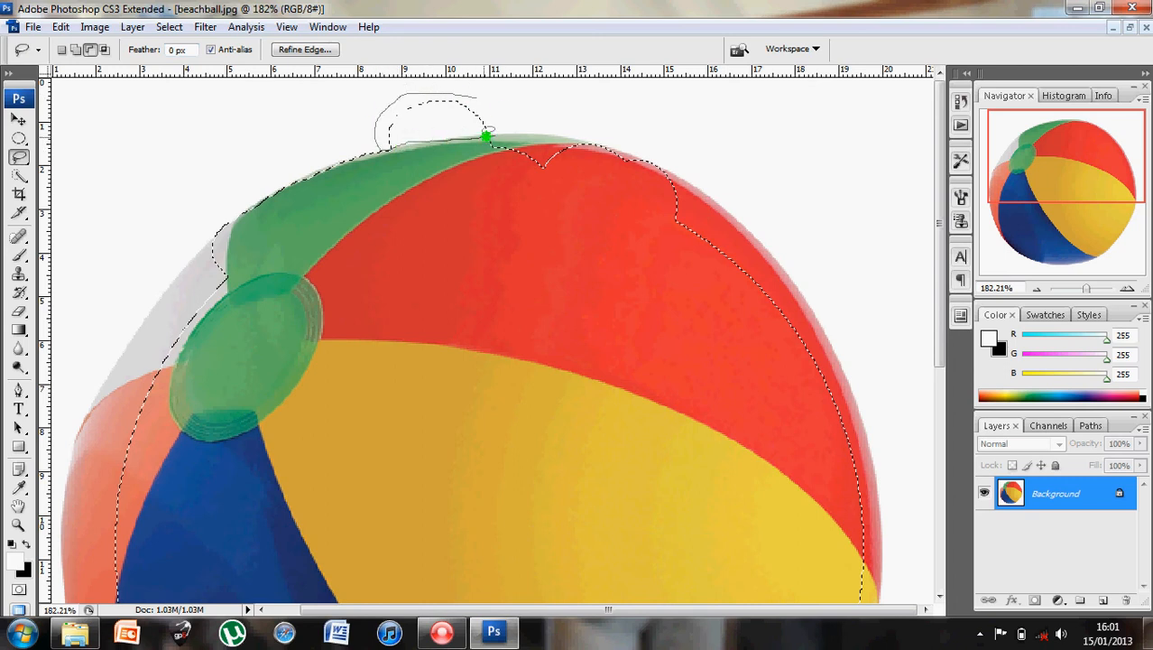
{"action": "left_click_drag", "start_coordinate": [471, 95], "coordinate": [474, 97]}
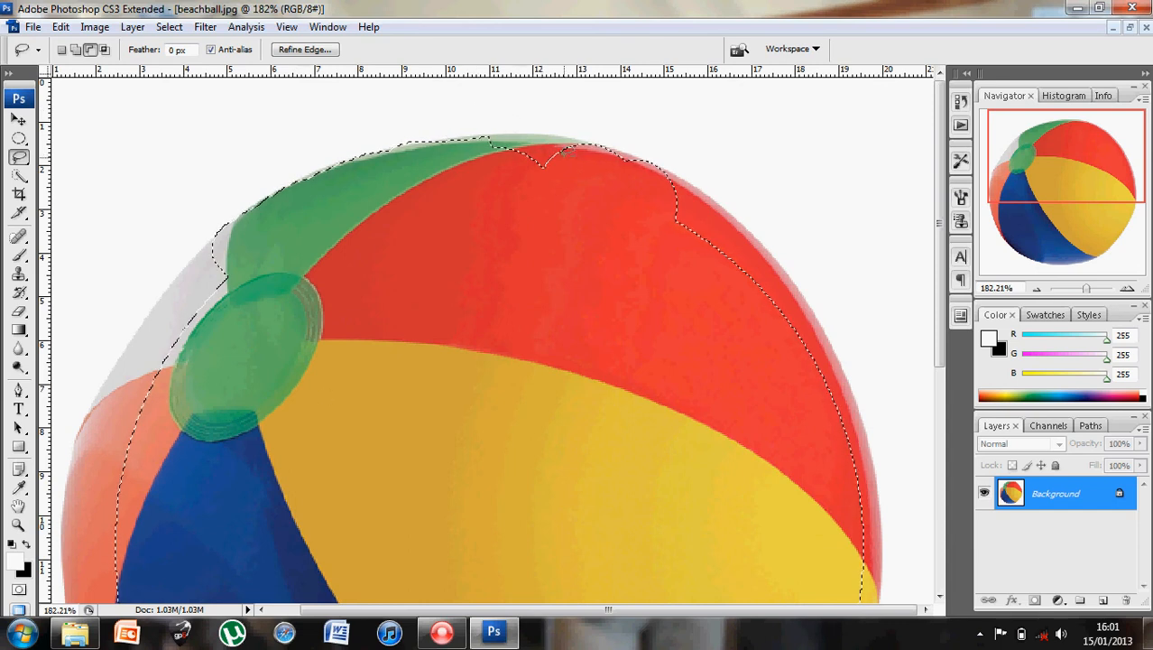
{"action": "left_click_drag", "start_coordinate": [1029, 176], "coordinate": [1035, 240]}
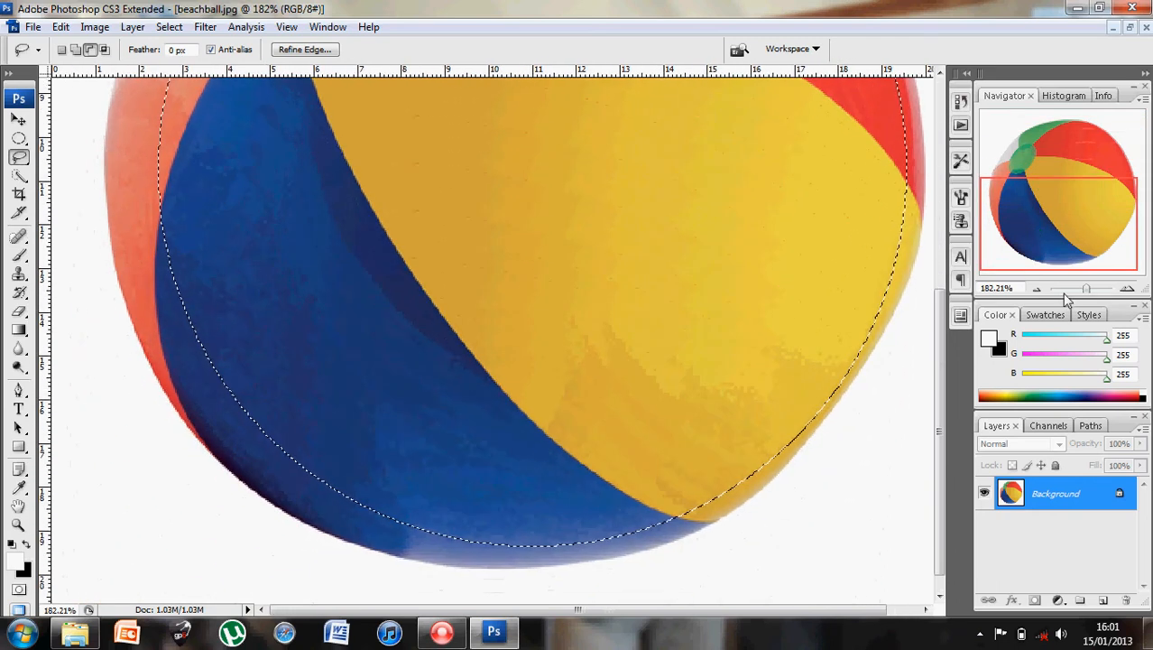
{"action": "left_click_drag", "start_coordinate": [1086, 290], "coordinate": [1084, 293]}
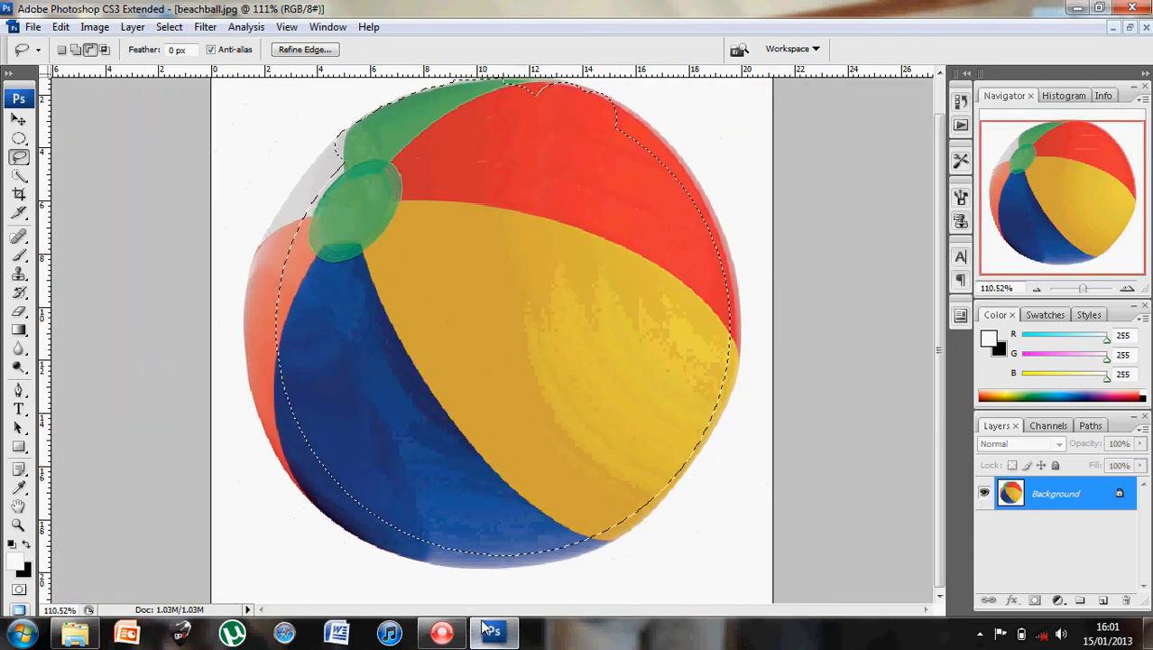
{"action": "left_click", "coordinate": [441, 631]}
{"action": "left_click", "coordinate": [577, 256]}
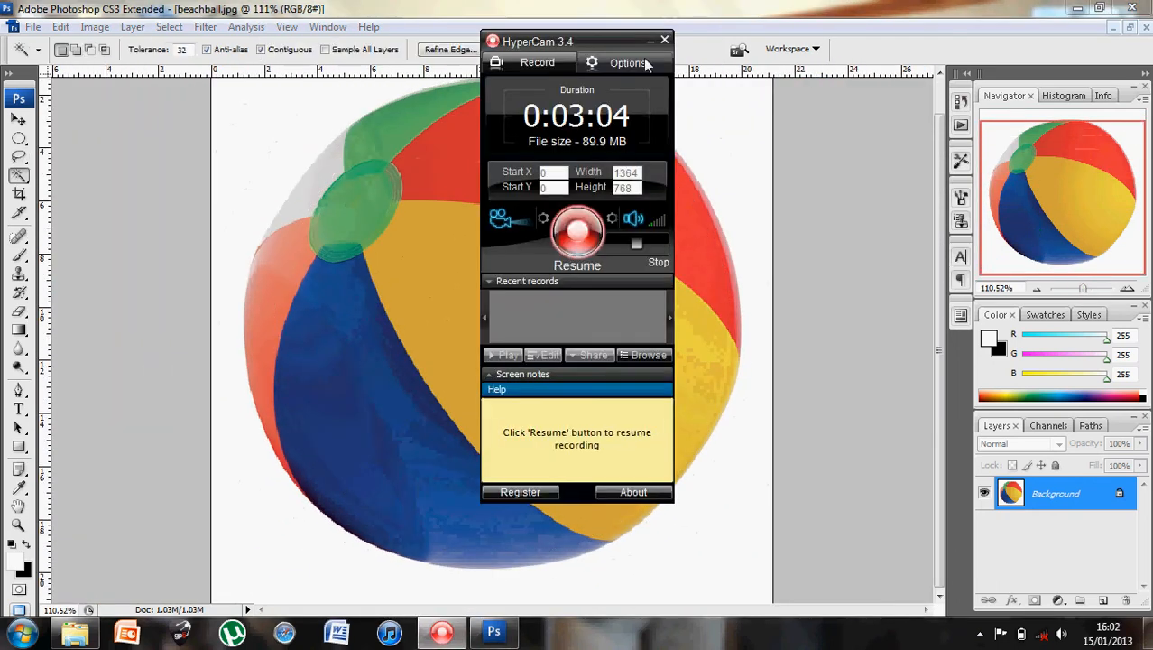
{"action": "left_click", "coordinate": [577, 232]}
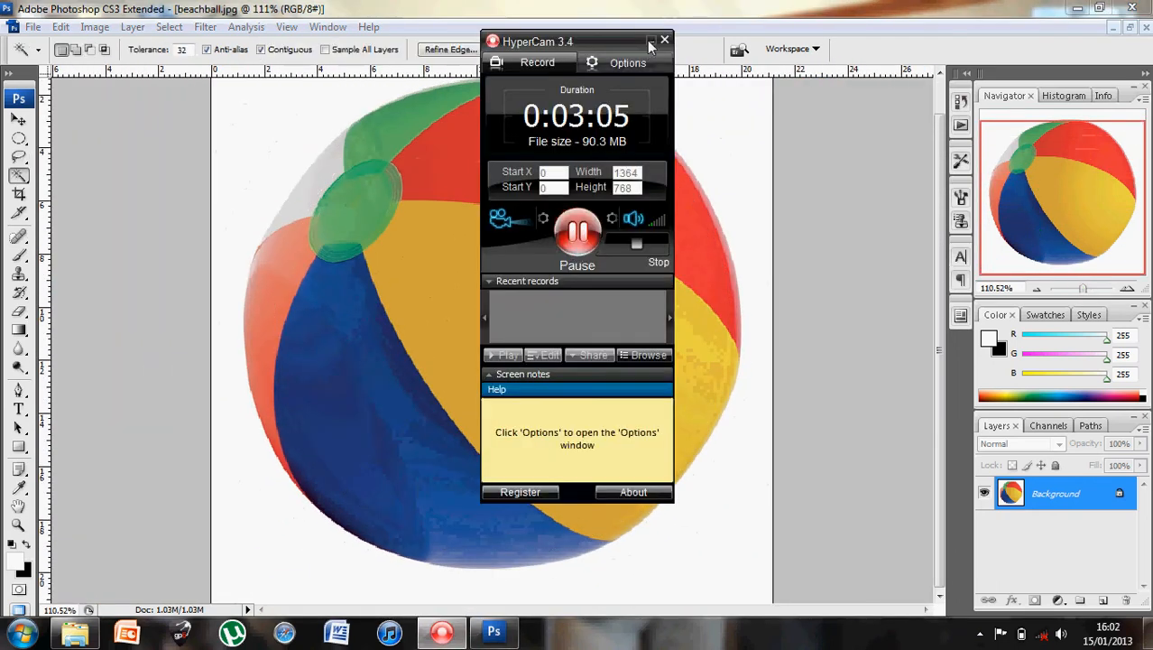
{"action": "left_click", "coordinate": [649, 41]}
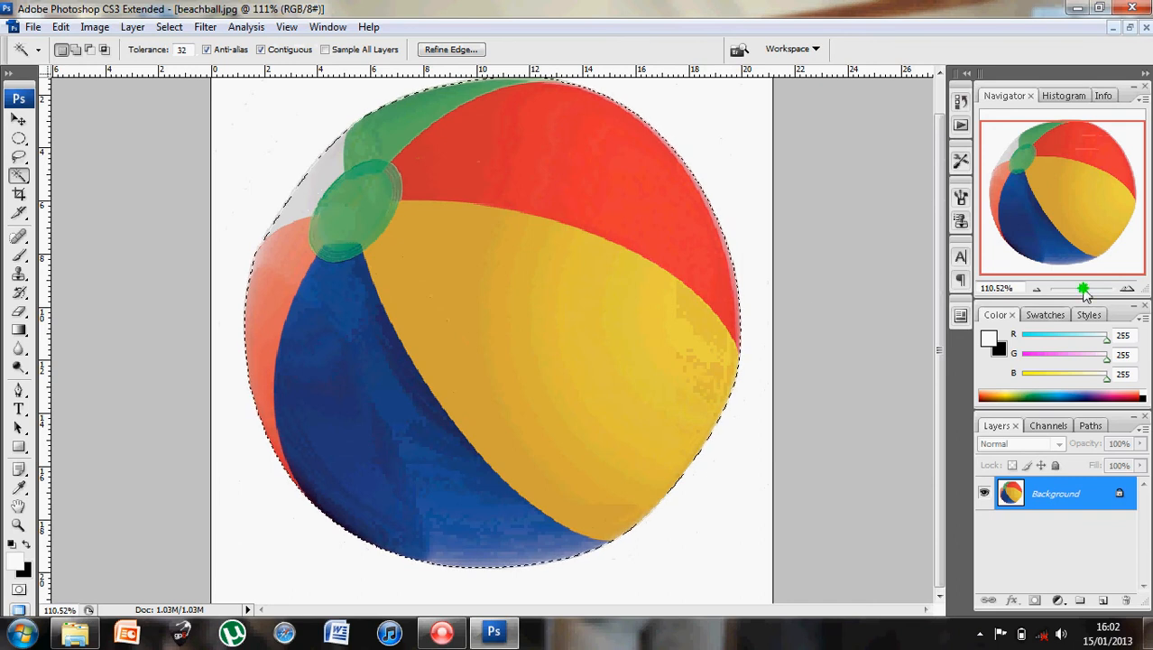
Copy the selected beach ball from beachball.jpg.
{"action": "left_click_drag", "start_coordinate": [1083, 290], "coordinate": [1080, 290]}
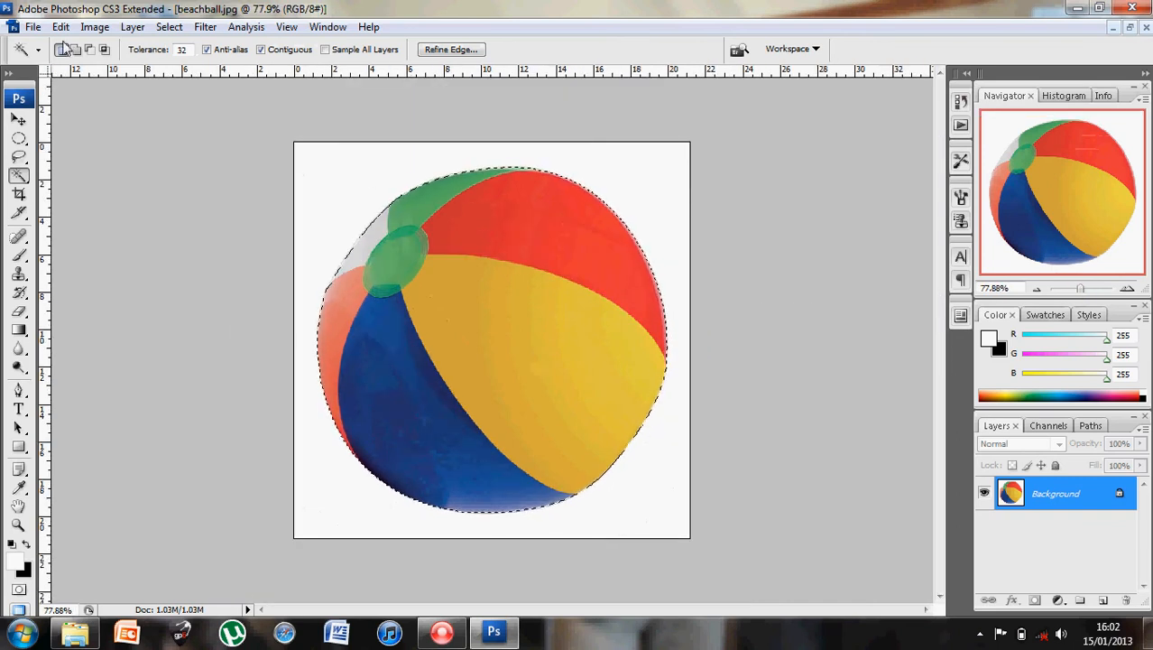
{"action": "left_click", "coordinate": [60, 27]}
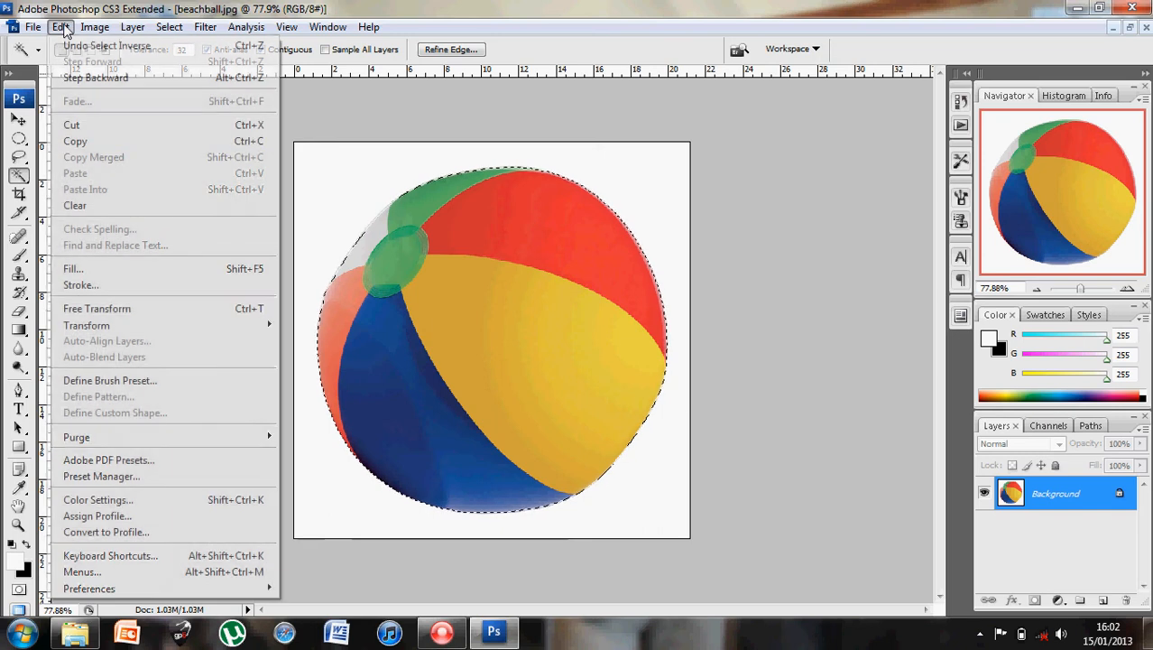
{"action": "left_click", "coordinate": [75, 144]}
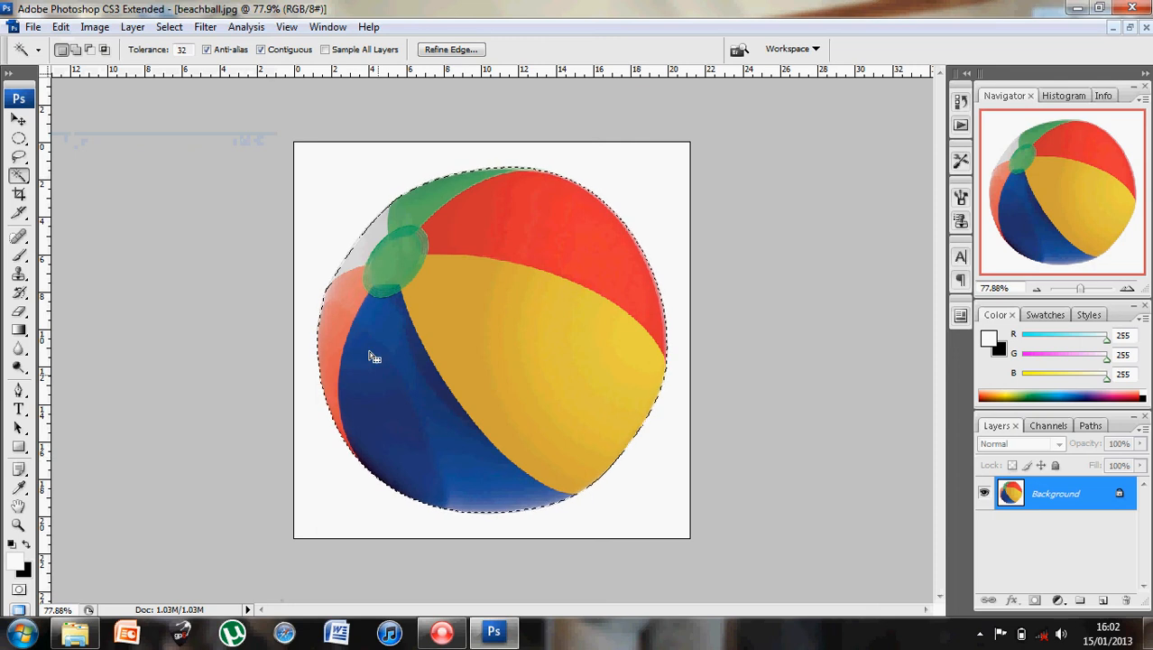
Switch to beach.jpg, maximize its window, and paste the copied beach ball into it.
{"action": "left_click", "coordinate": [1128, 29]}
{"action": "left_click_drag", "start_coordinate": [420, 113], "coordinate": [322, 118]}
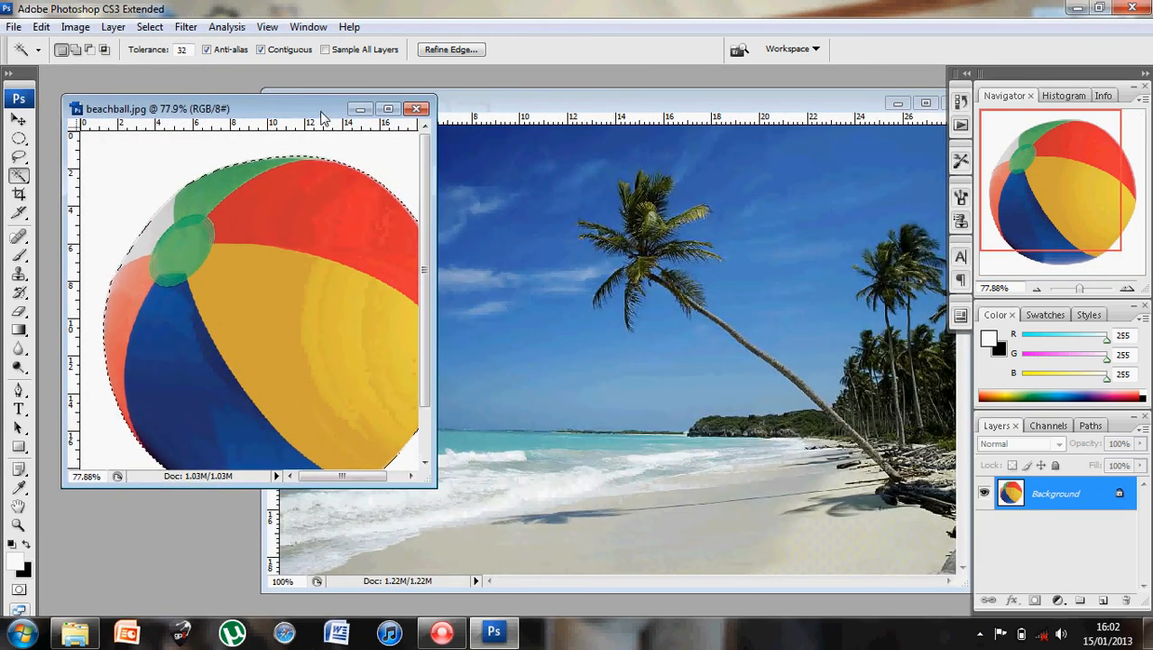
{"action": "left_click", "coordinate": [18, 122]}
{"action": "left_click_drag", "start_coordinate": [613, 104], "coordinate": [426, 107]}
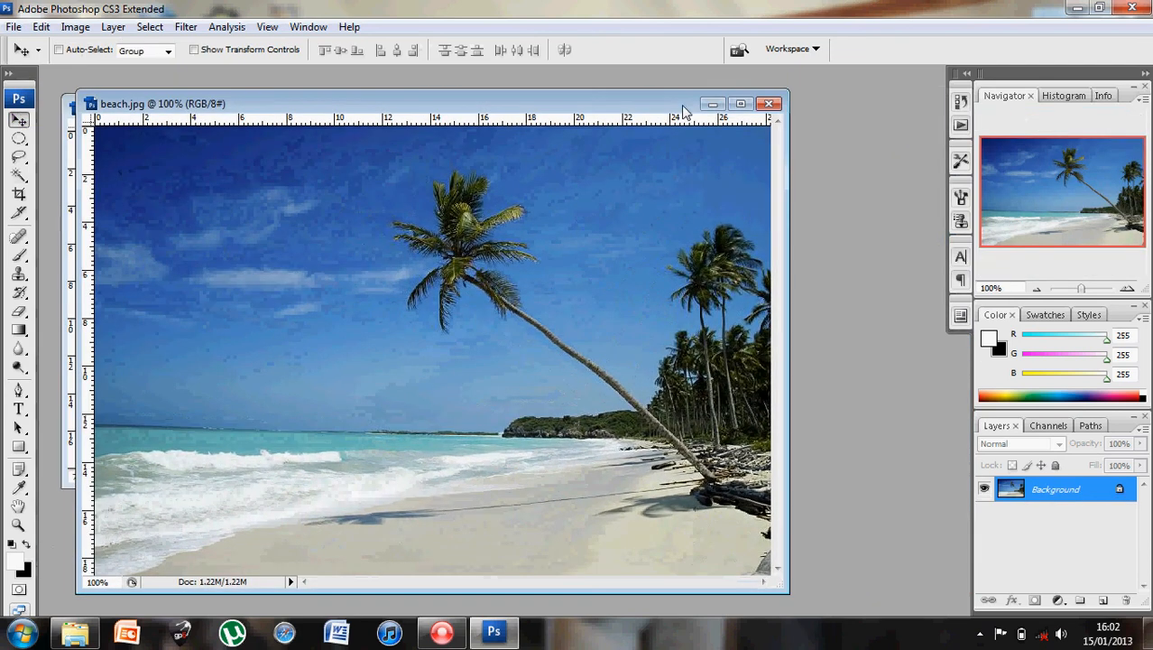
{"action": "left_click", "coordinate": [741, 105]}
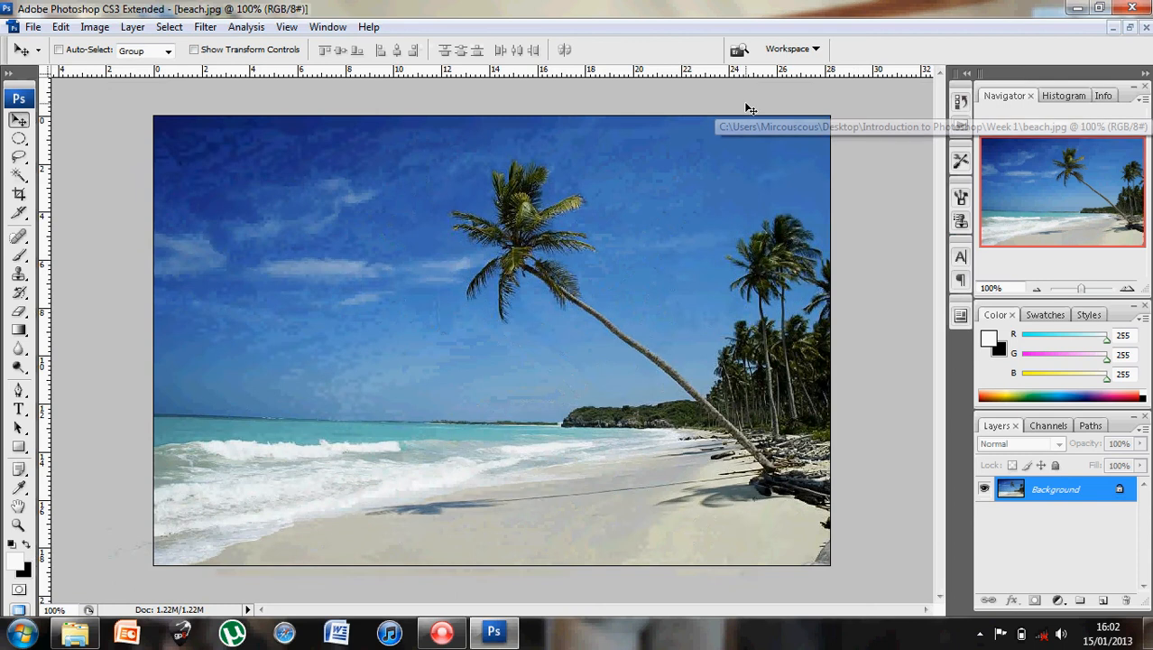
{"action": "left_click", "coordinate": [62, 27]}
{"action": "left_click", "coordinate": [77, 173]}
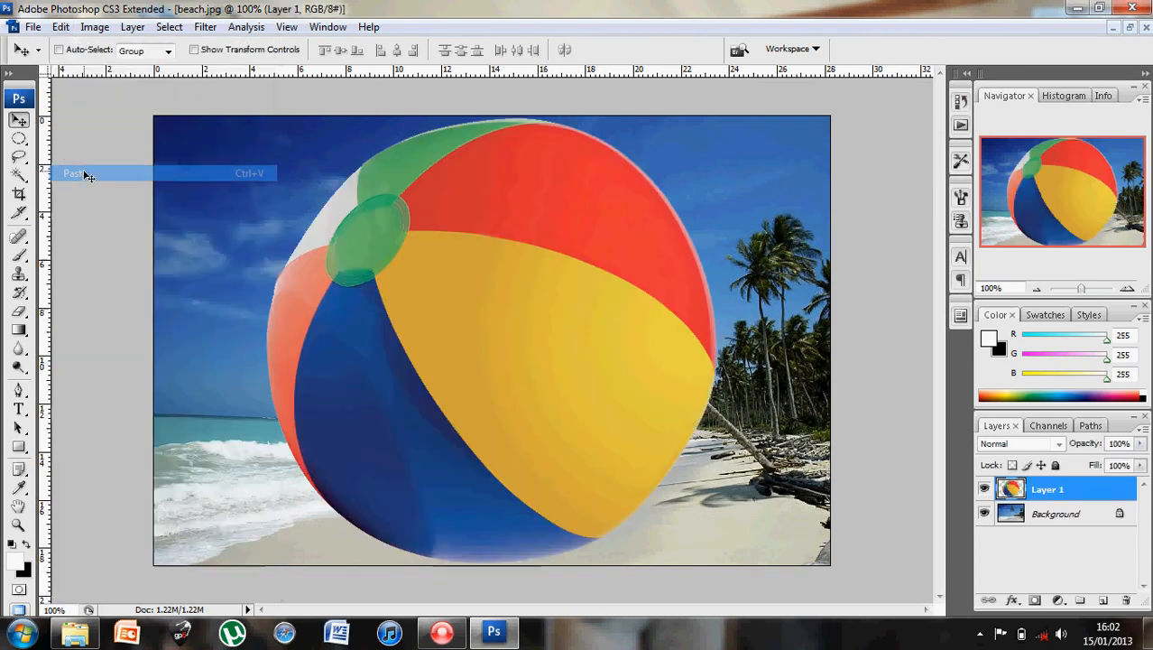
Move the pasted ball towards the left side of the beach picture and rename its layer beachball.
{"action": "mouse_move", "coordinate": [525, 334]}
{"action": "left_mouse_down"}
{"action": "mouse_move", "coordinate": [404, 270]}
{"action": "mouse_move", "coordinate": [501, 362]}
{"action": "mouse_move", "coordinate": [523, 332]}
{"action": "left_mouse_up"}
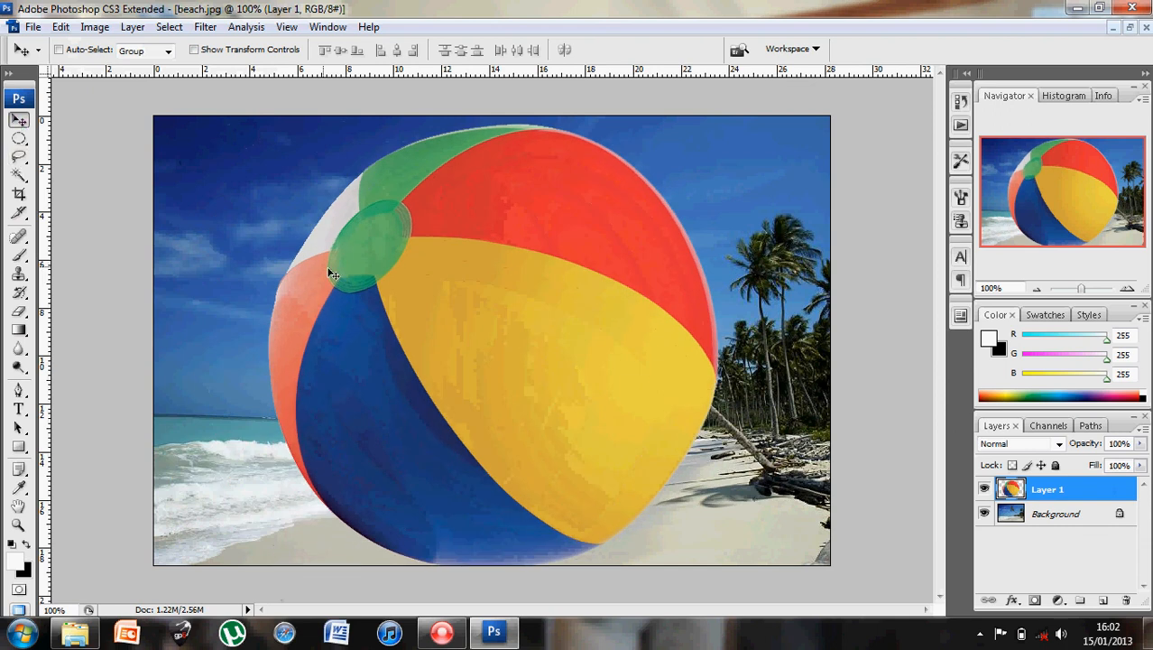
{"action": "left_click_drag", "start_coordinate": [352, 279], "coordinate": [347, 306]}
{"action": "double_click", "coordinate": [1047, 491]}
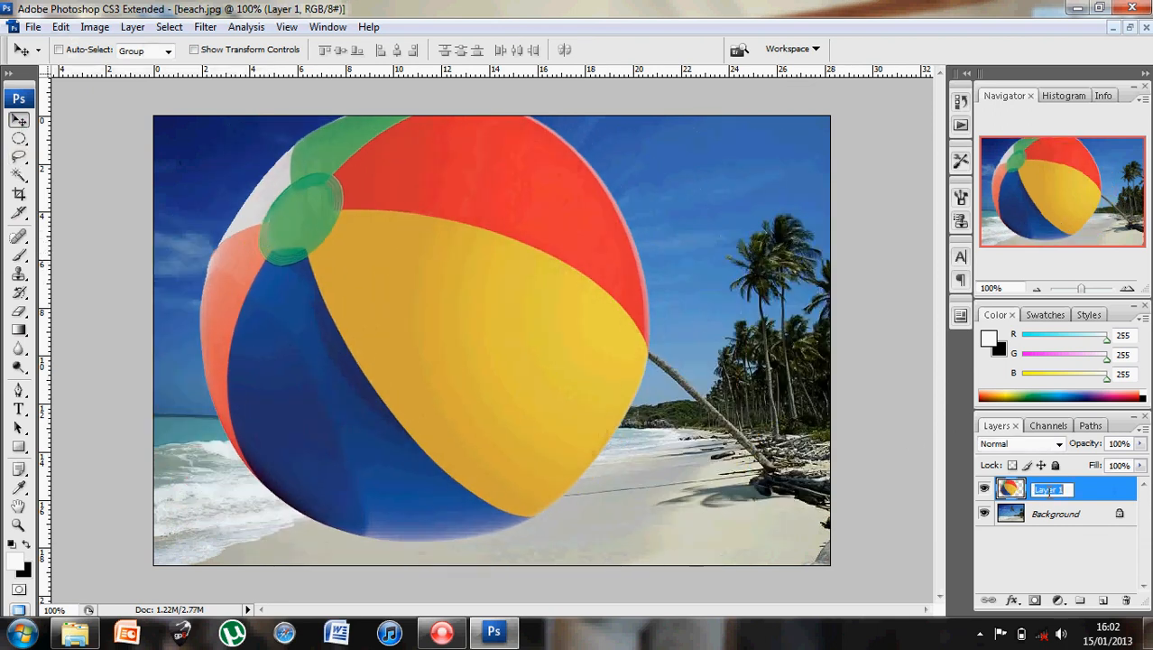
{"action": "type", "text": "beachball"}
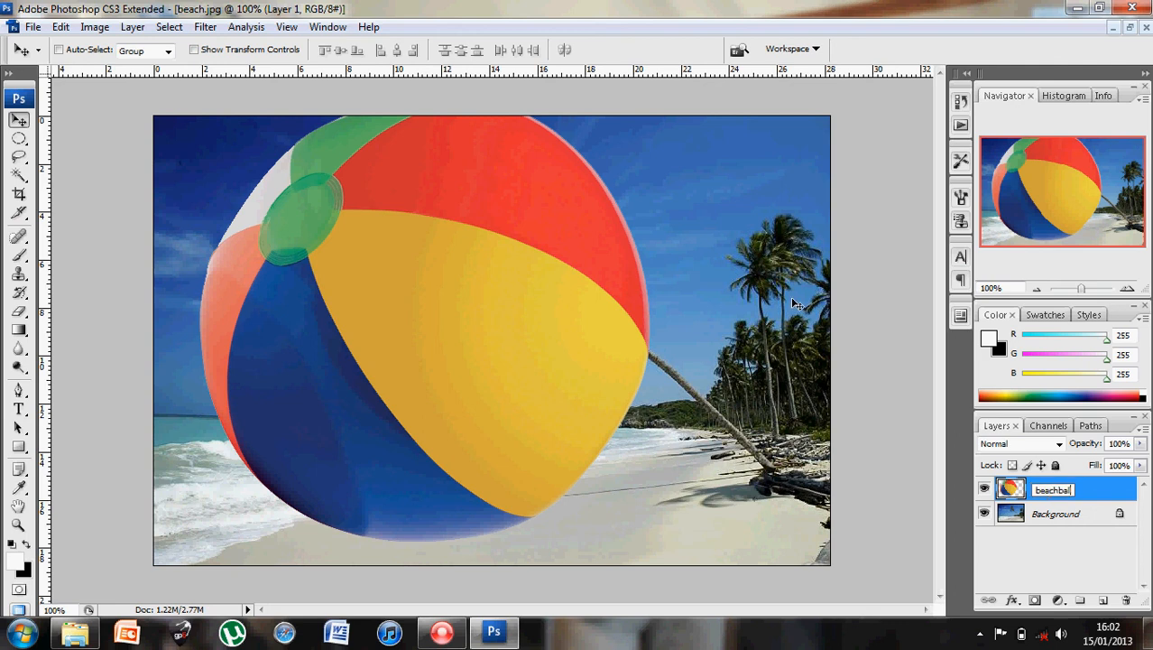
{"action": "key", "text": "Return"}
{"action": "left_click_drag", "start_coordinate": [553, 278], "coordinate": [522, 278]}
{"action": "left_click", "coordinate": [60, 27]}
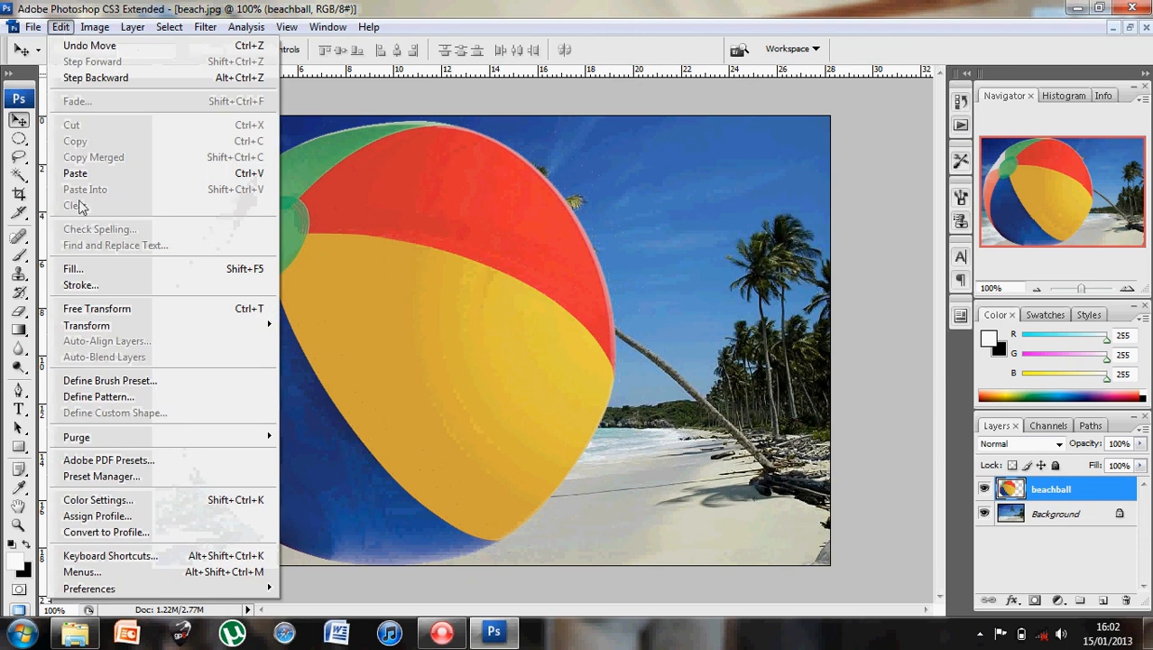
{"action": "mouse_move", "coordinate": [135, 326]}
{"action": "left_click", "coordinate": [304, 348]}
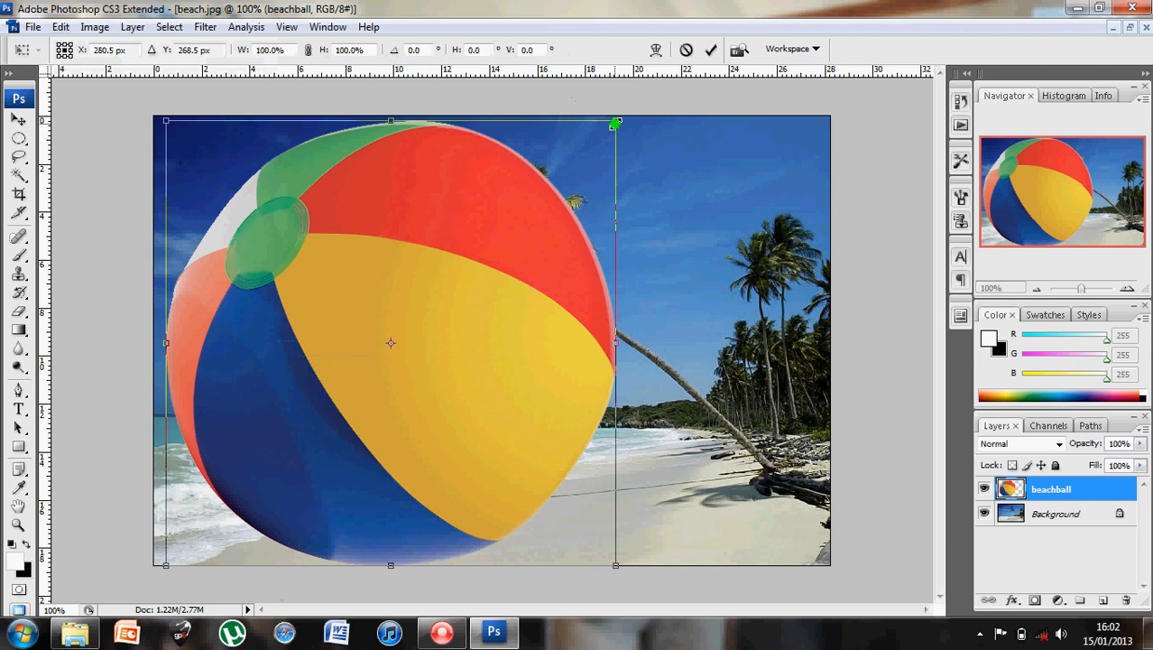
{"action": "left_click_drag", "start_coordinate": [616, 123], "coordinate": [594, 159]}
{"action": "left_click", "coordinate": [686, 50]}
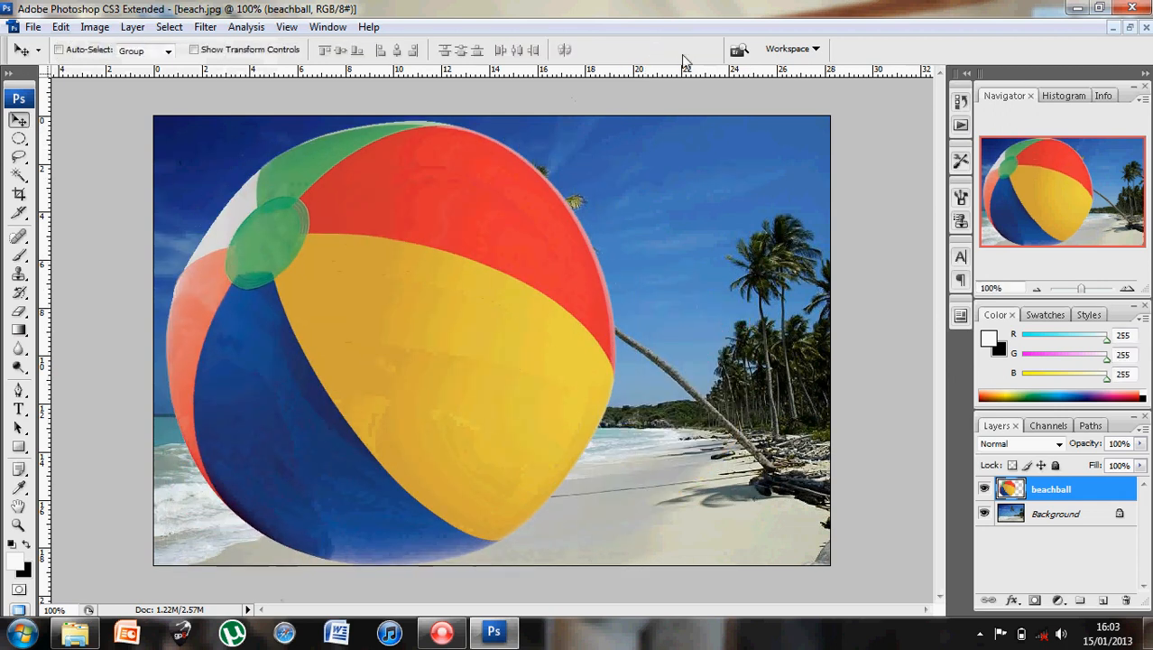
Scale the beachball layer proportionally to about 13.3% and move the ball onto the sea just above the breaking waves.
{"action": "left_click", "coordinate": [61, 26]}
{"action": "mouse_move", "coordinate": [136, 326]}
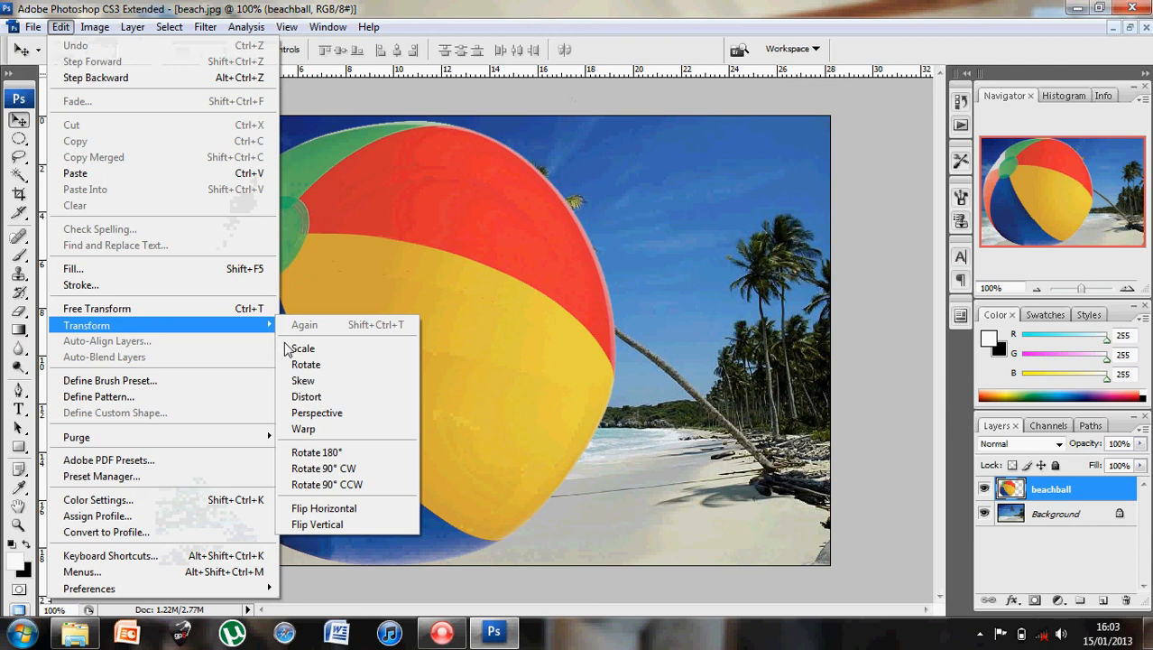
{"action": "left_click", "coordinate": [302, 348]}
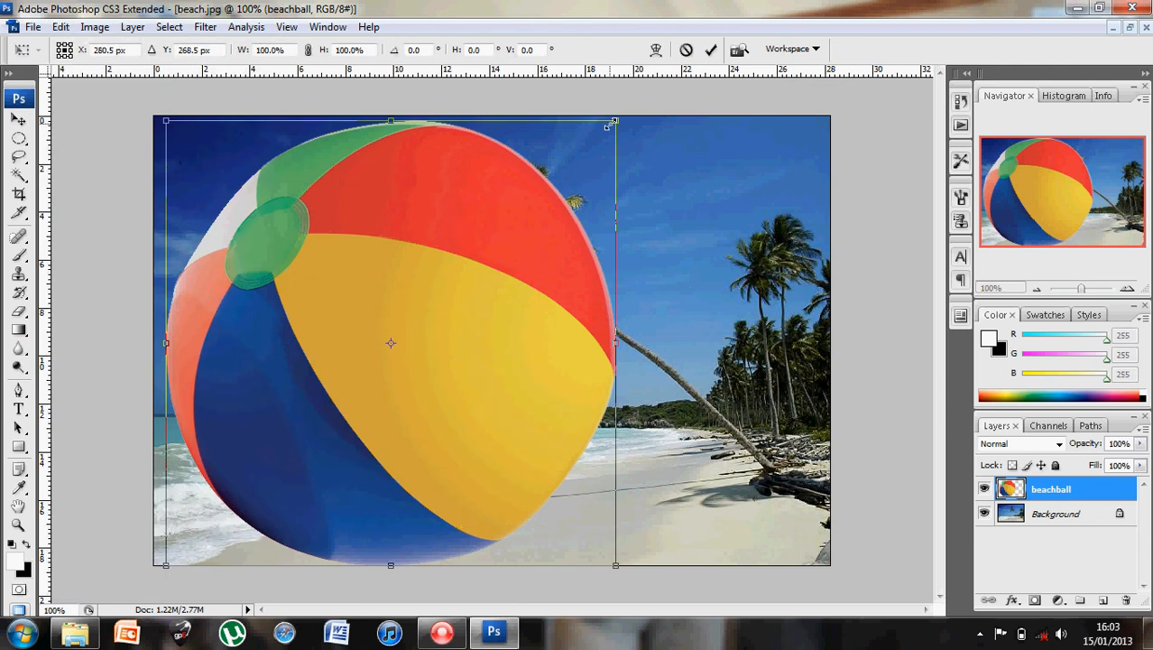
{"action": "left_click_drag", "start_coordinate": [610, 124], "coordinate": [196, 492]}
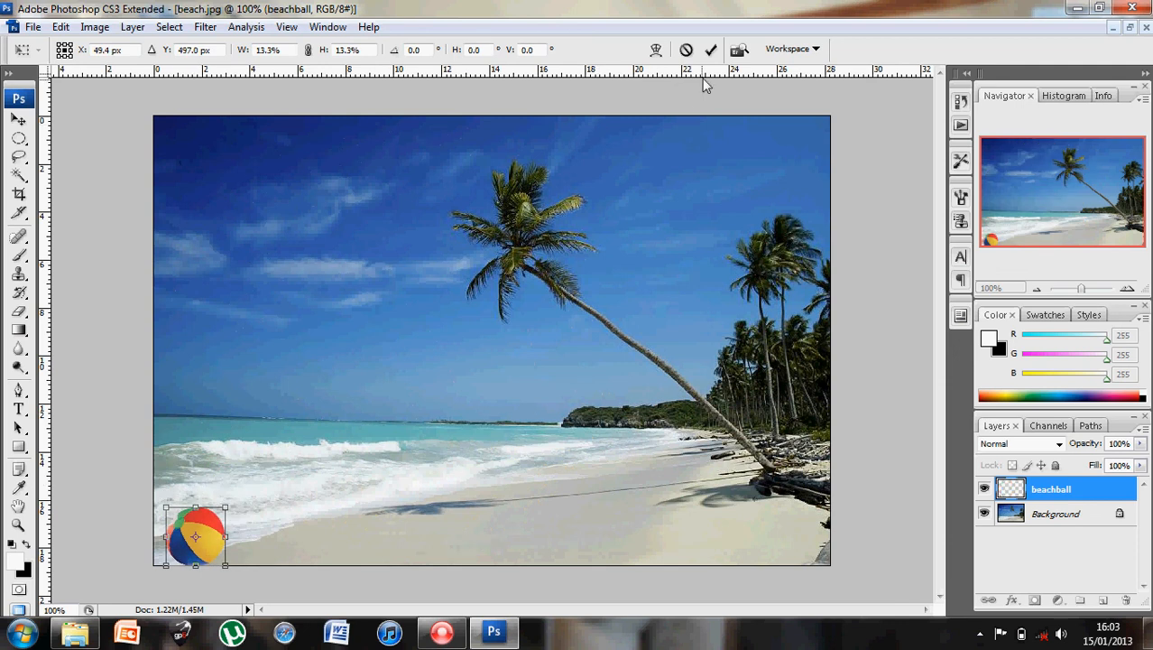
{"action": "left_click", "coordinate": [711, 52]}
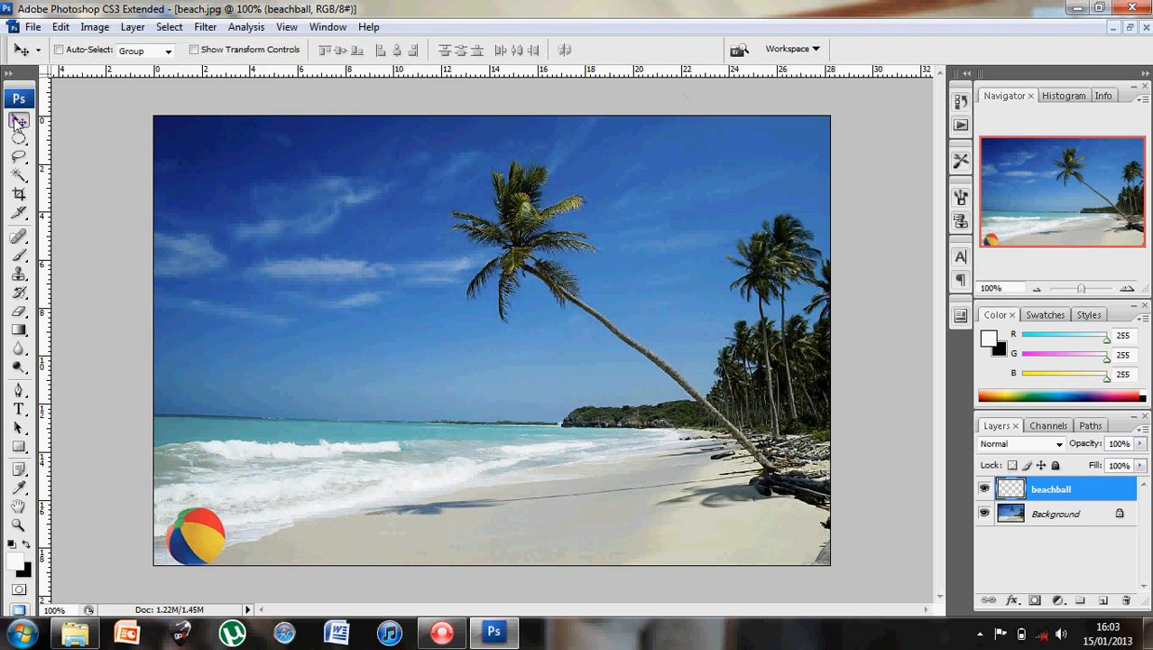
{"action": "left_click_drag", "start_coordinate": [187, 539], "coordinate": [400, 428]}
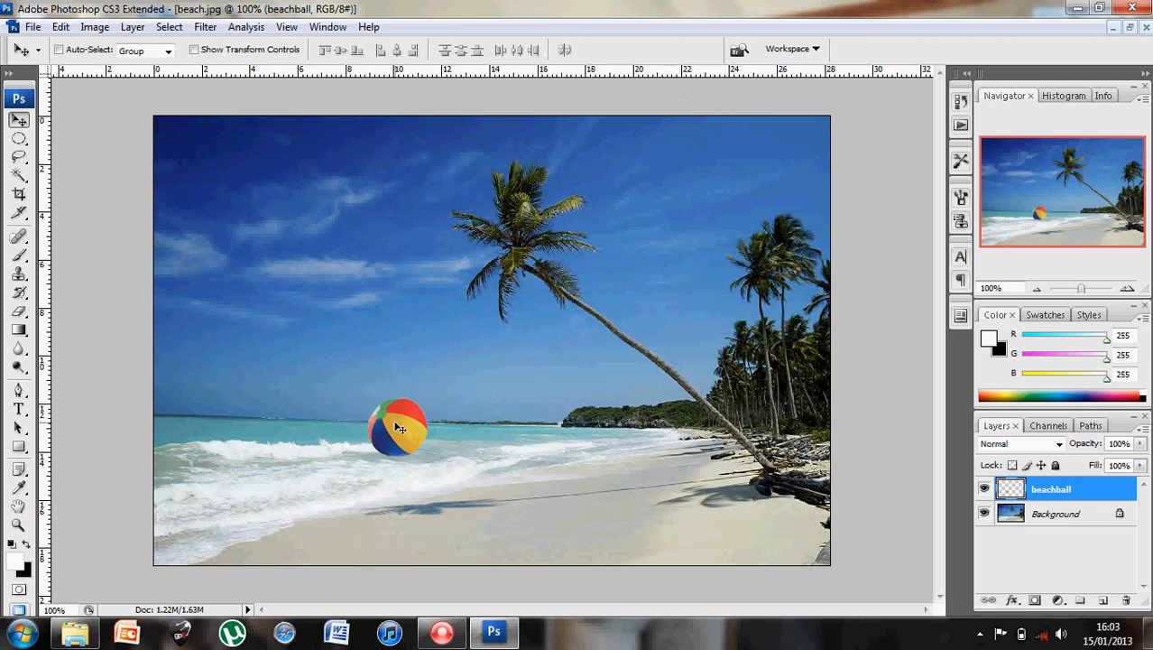
Duplicate the beachball layer as beachball 2 and move the copy right along the waterline, near the headland.
{"action": "right_click", "coordinate": [1091, 492]}
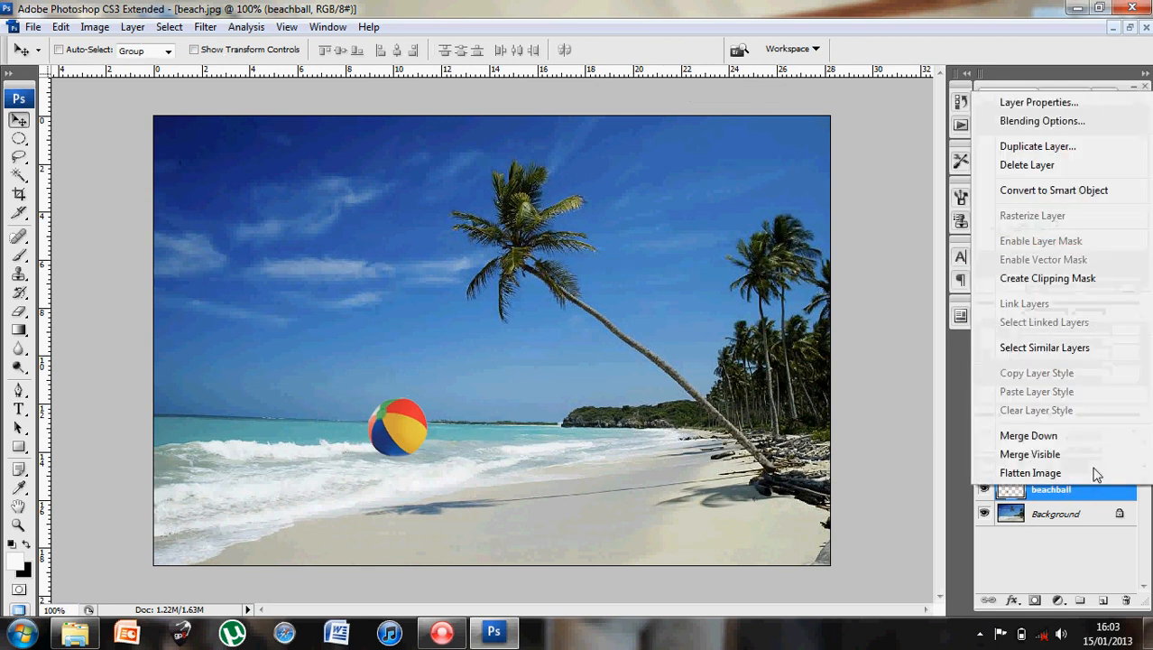
{"action": "left_click", "coordinate": [1051, 148]}
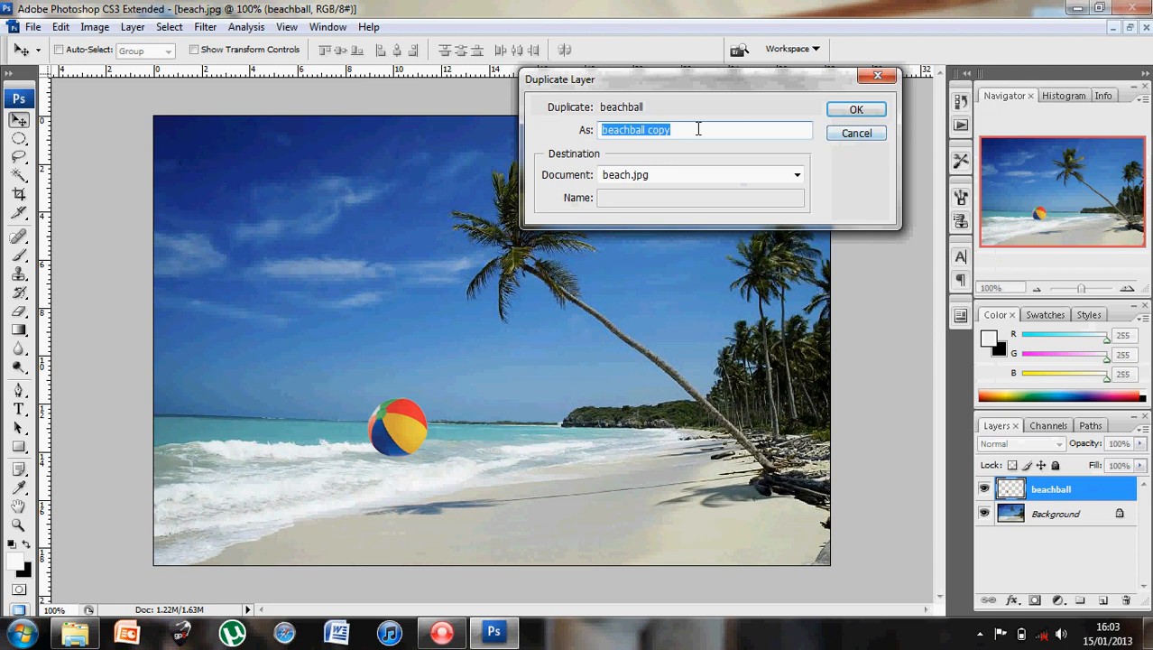
{"action": "left_click_drag", "start_coordinate": [698, 129], "coordinate": [652, 129]}
{"action": "type", "text": "2"}
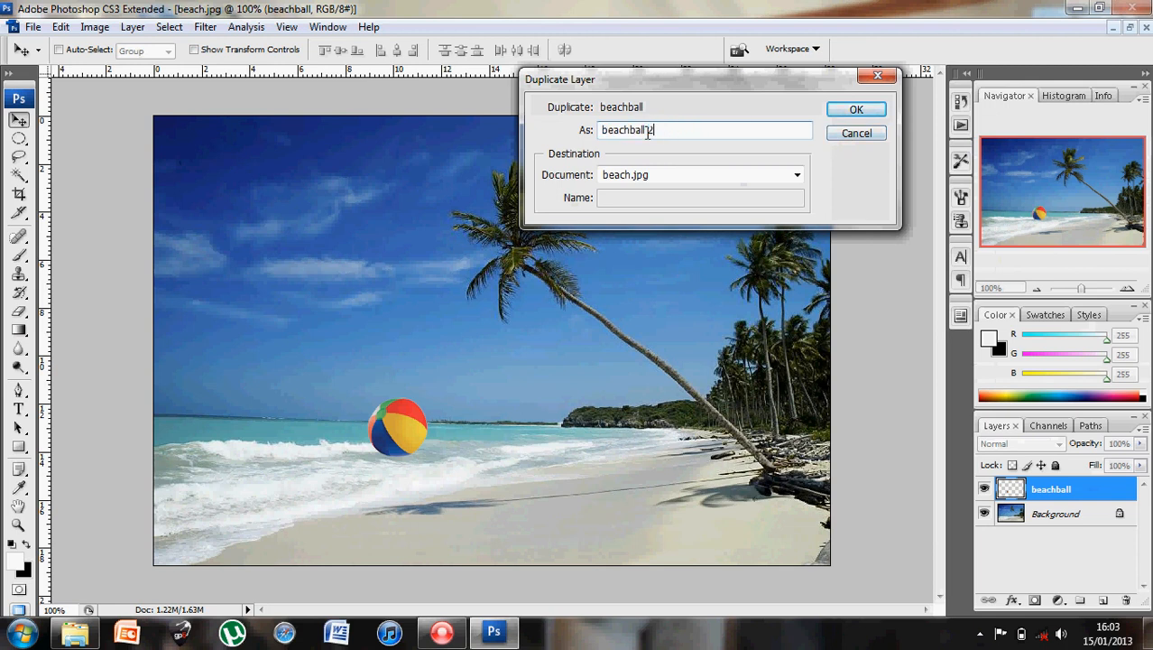
{"action": "key", "text": "Return"}
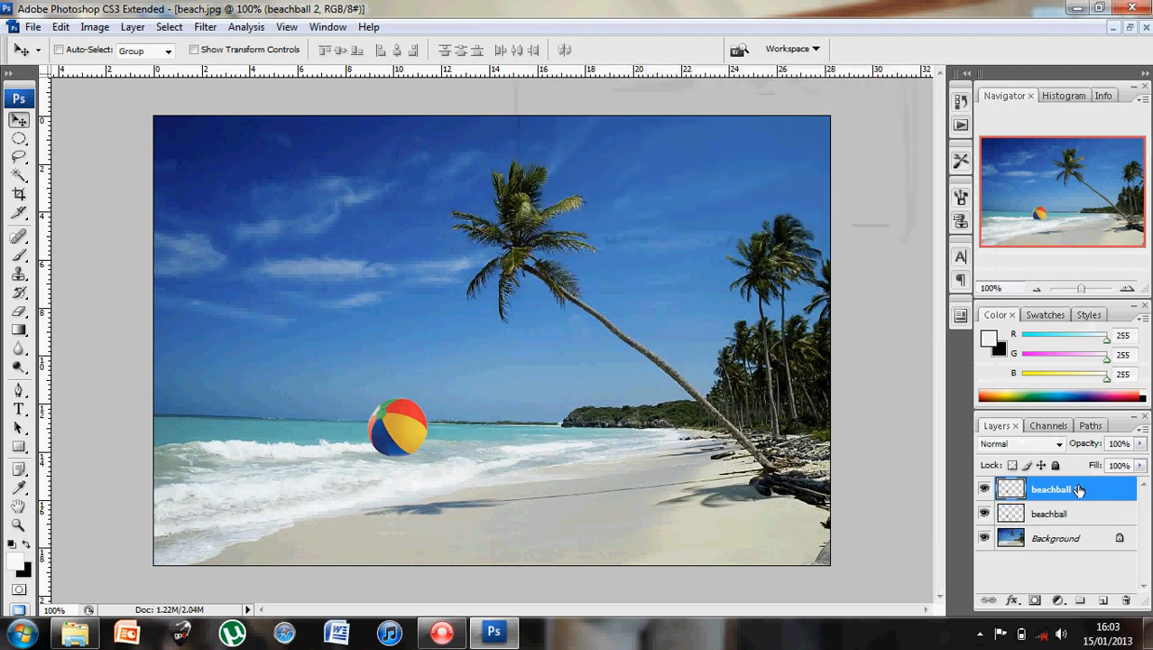
{"action": "left_click_drag", "start_coordinate": [415, 440], "coordinate": [598, 434]}
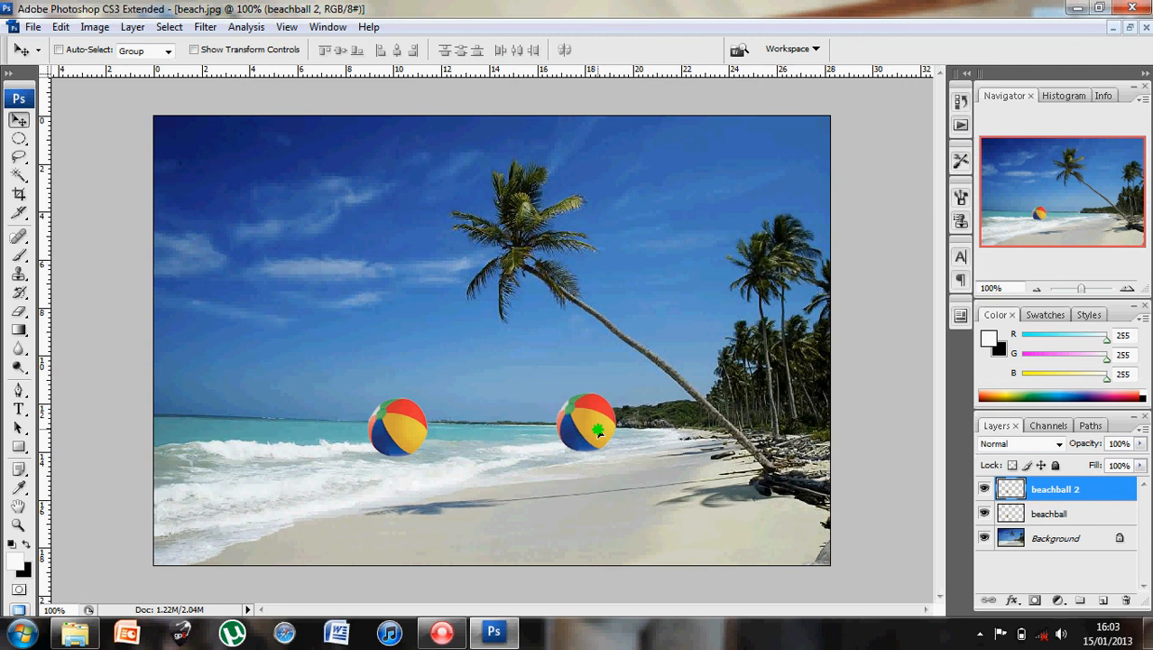
Rotate the beachball 2 layer by about -178°.
{"action": "left_click", "coordinate": [60, 26]}
{"action": "mouse_move", "coordinate": [141, 329]}
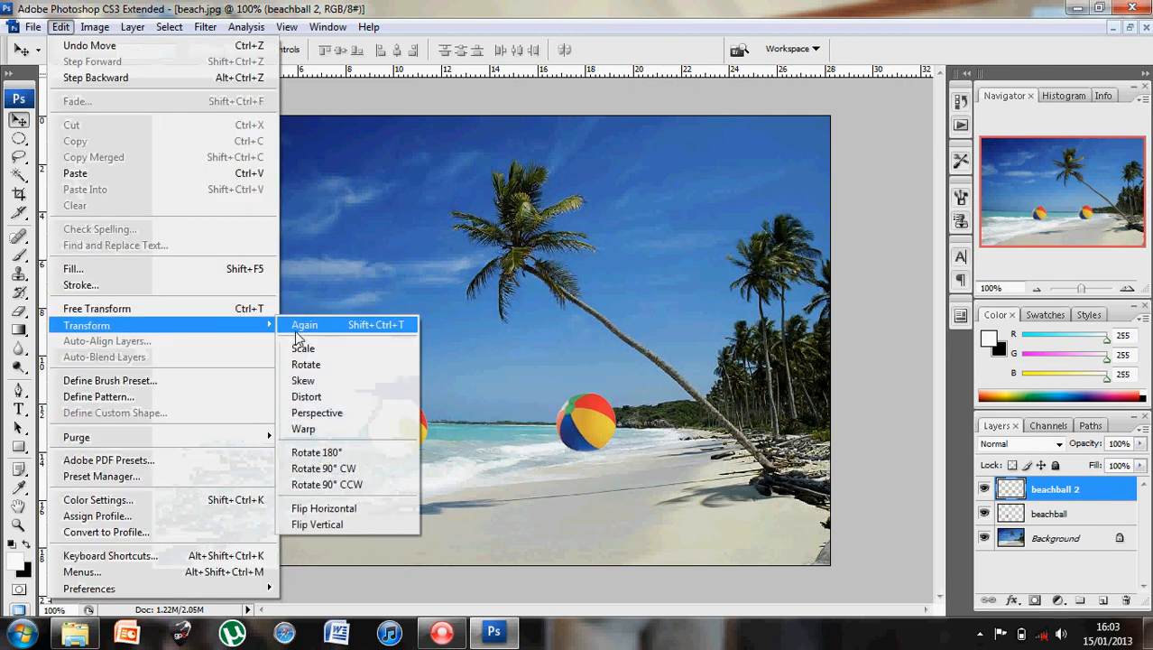
{"action": "left_click", "coordinate": [306, 364]}
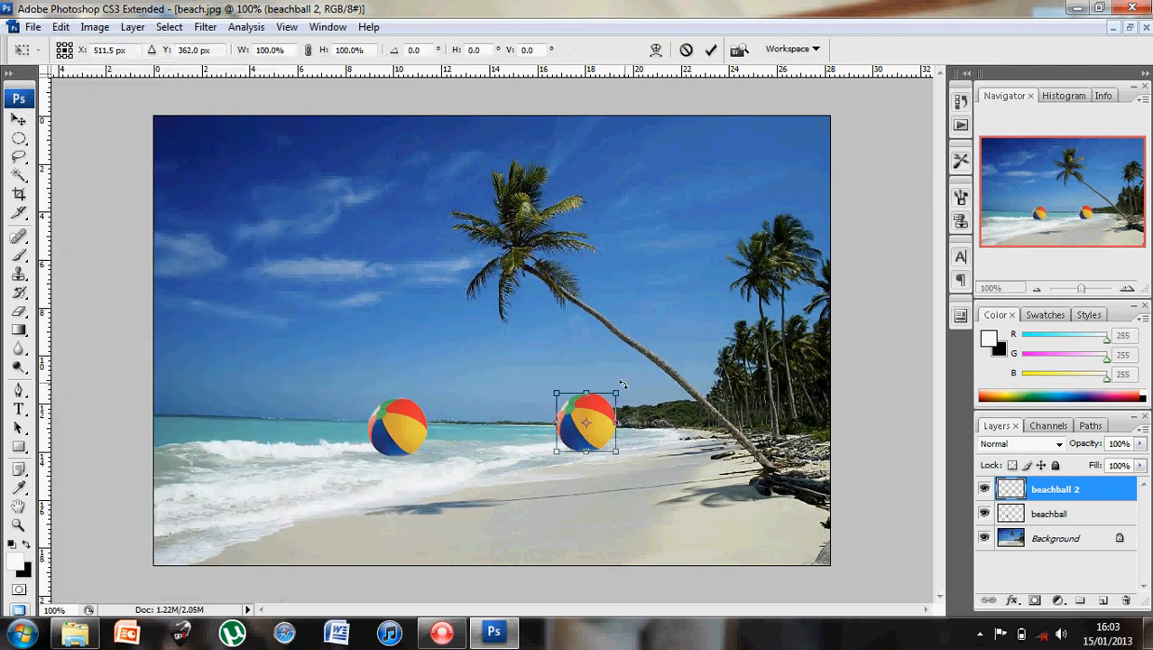
{"action": "left_click_drag", "start_coordinate": [622, 383], "coordinate": [554, 454]}
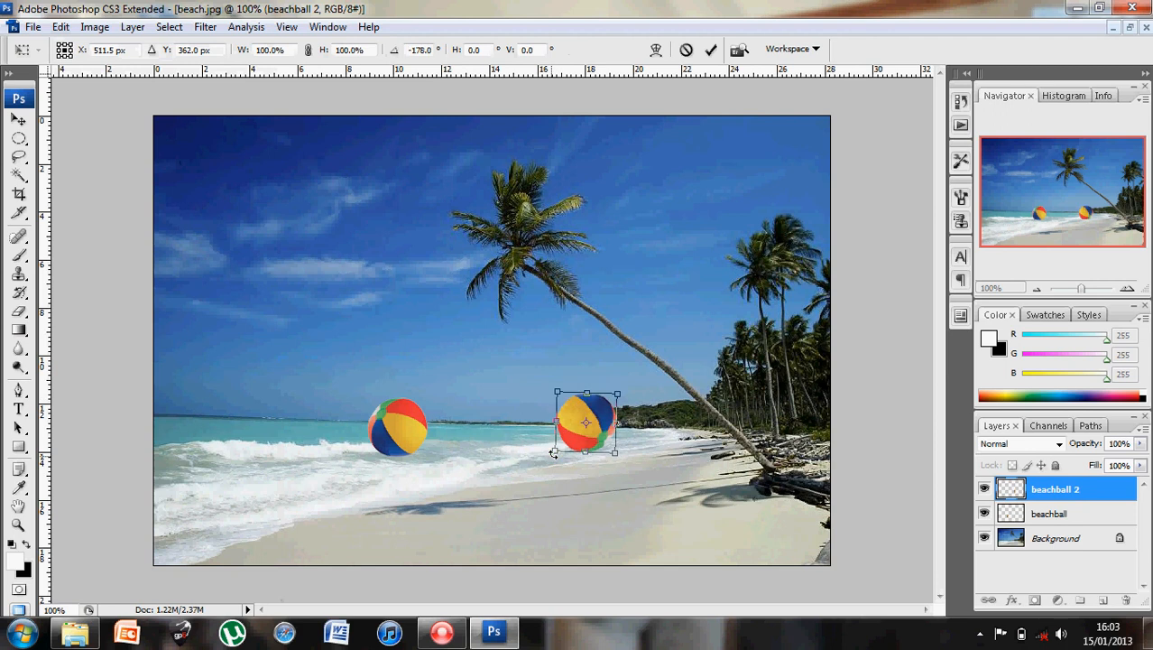
{"action": "left_click", "coordinate": [711, 51]}
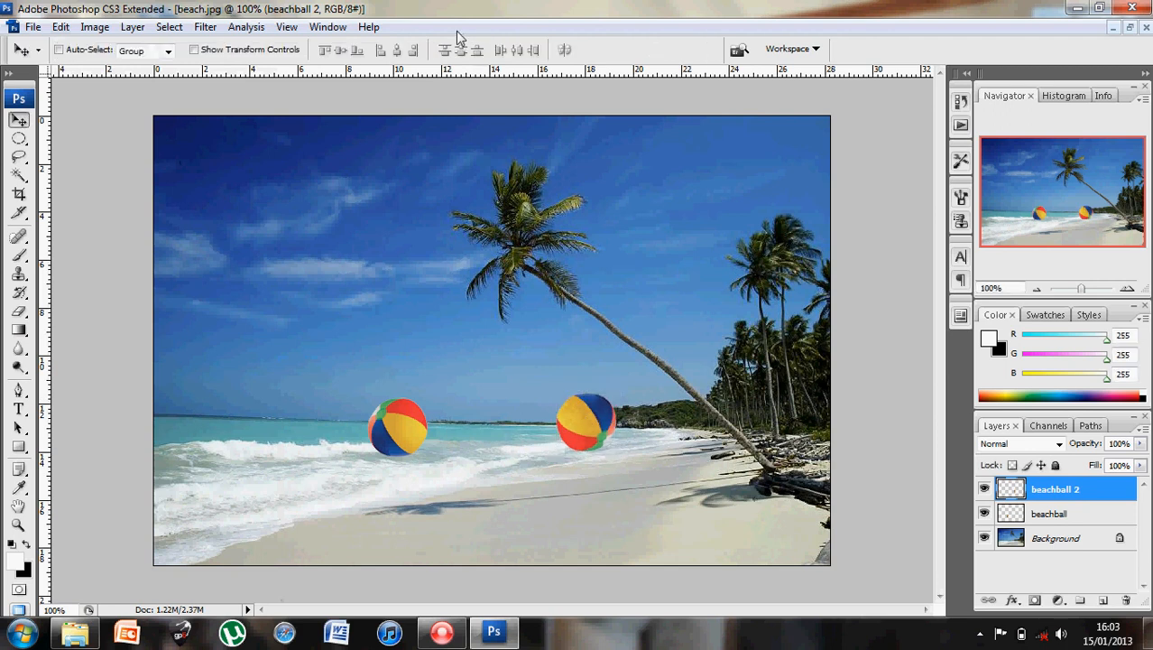
Scale the beachball 2 layer proportionally to about 54.5%.
{"action": "left_click", "coordinate": [60, 26]}
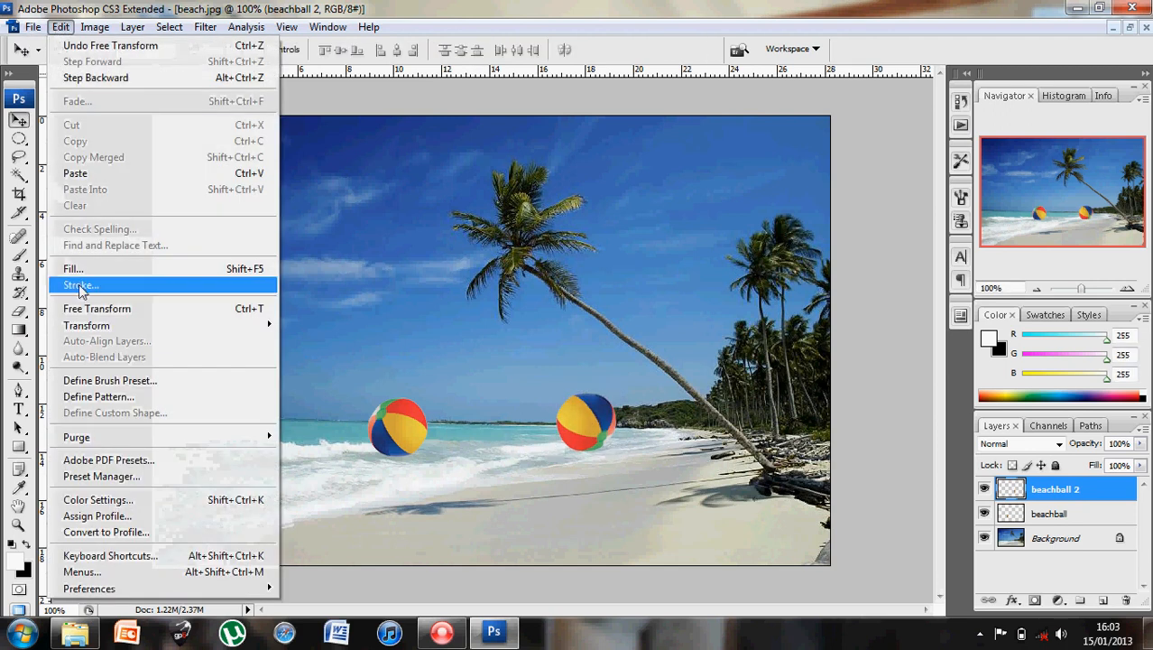
{"action": "mouse_move", "coordinate": [99, 325]}
{"action": "left_click", "coordinate": [306, 345]}
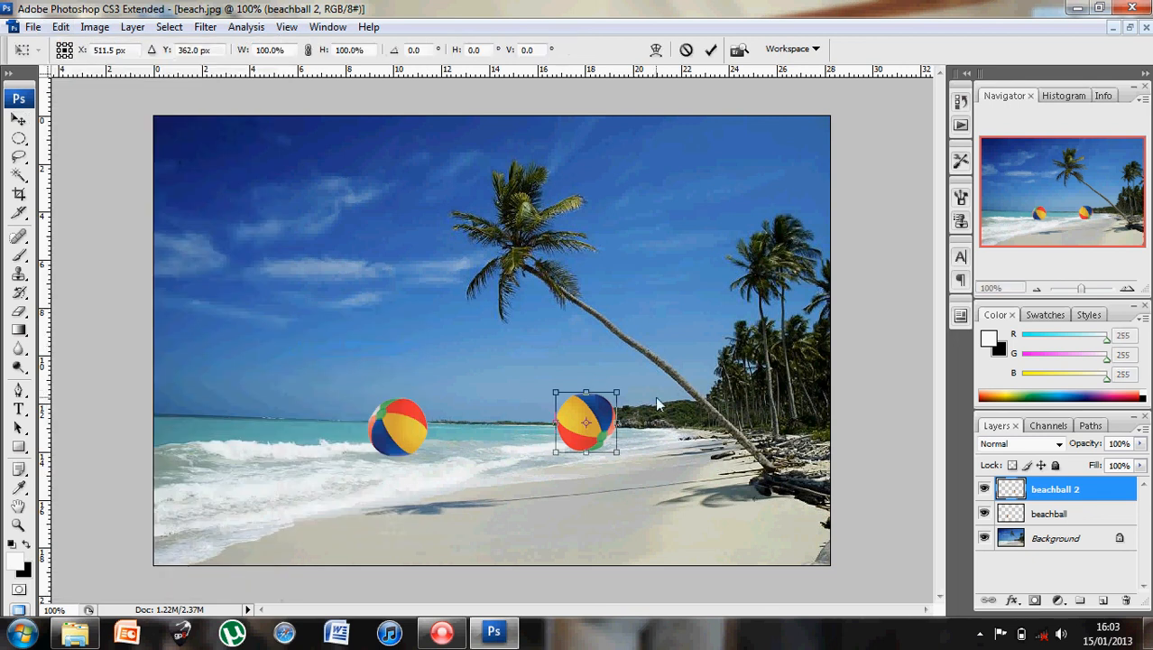
{"action": "left_click_drag", "start_coordinate": [616, 391], "coordinate": [587, 424]}
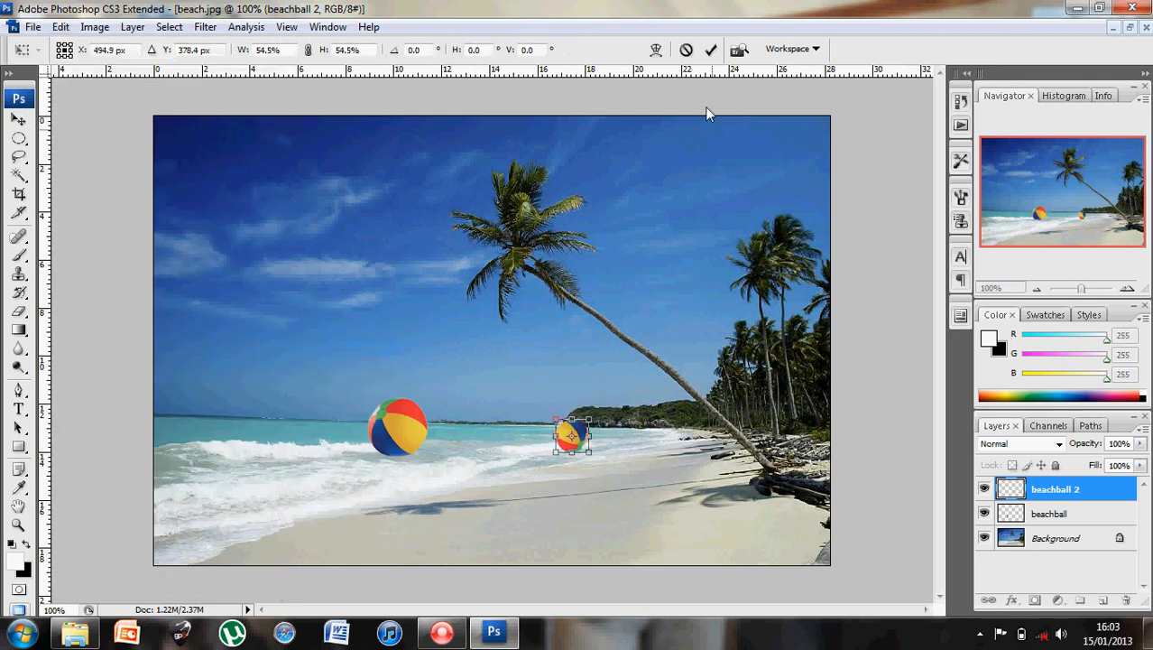
{"action": "left_click", "coordinate": [711, 50]}
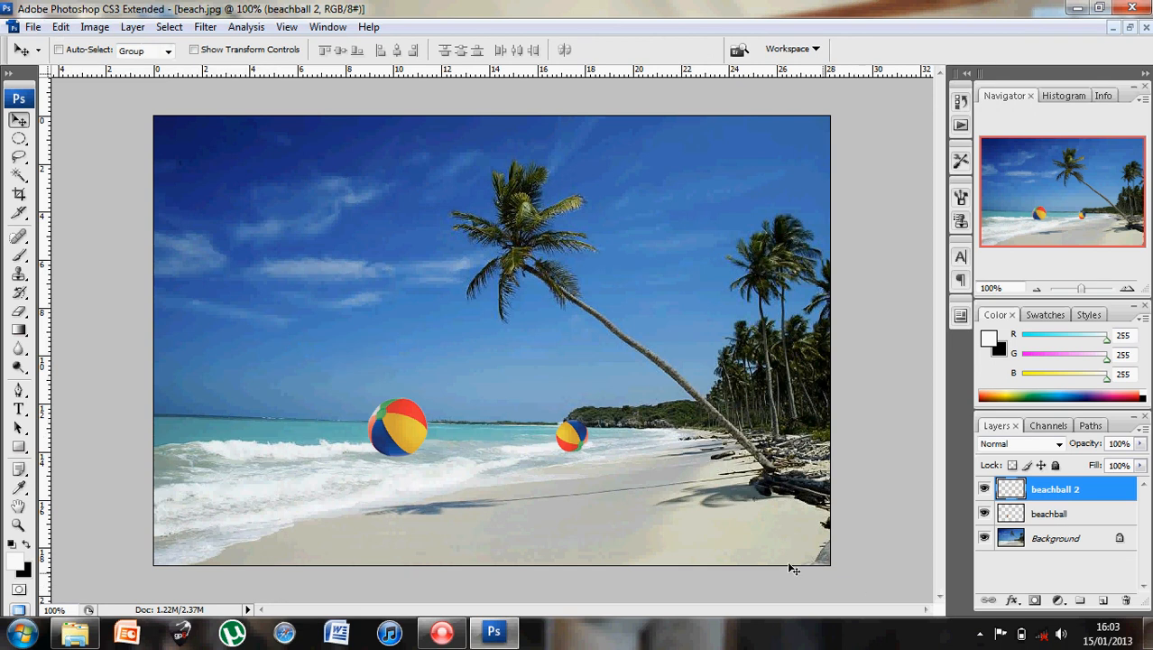
{"action": "left_click", "coordinate": [441, 631]}
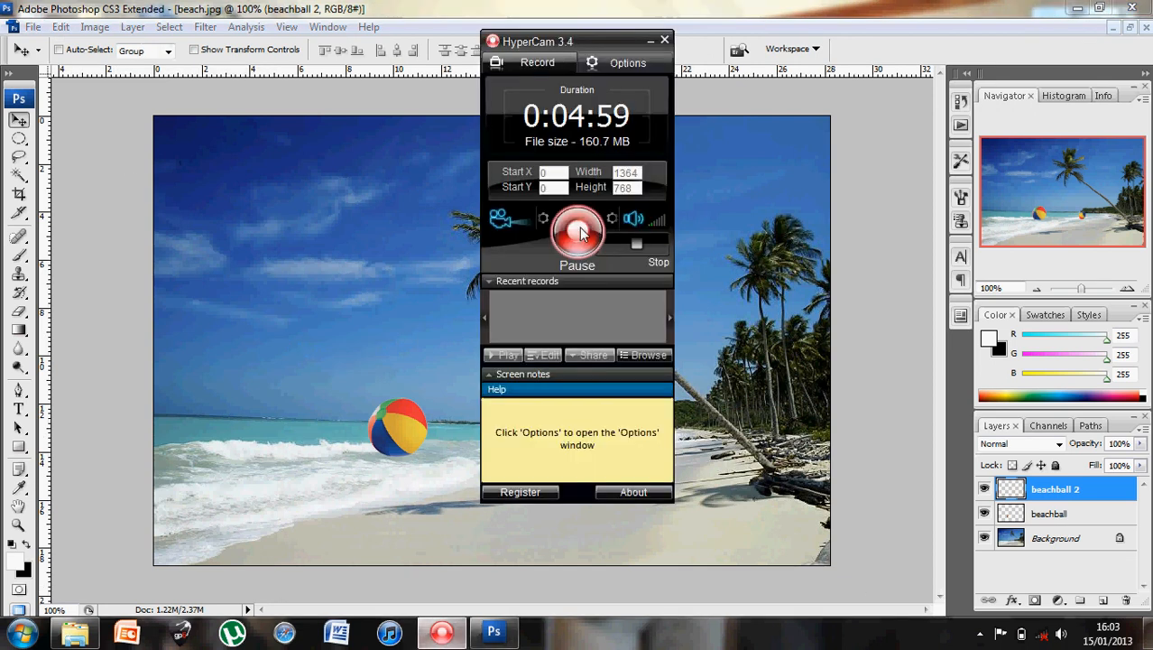